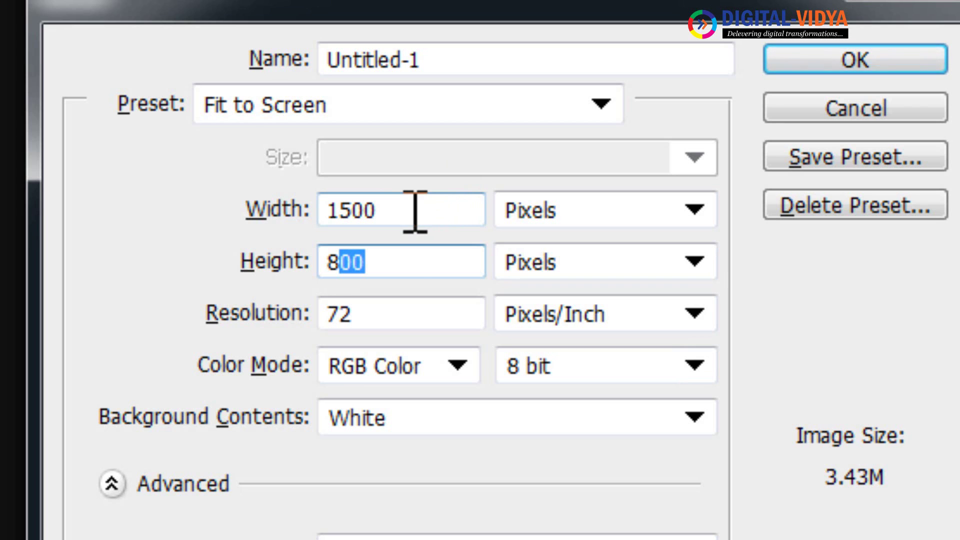
Step: Name the new document Align Demo and create it
left_click_drag(464, 61, 320, 60)
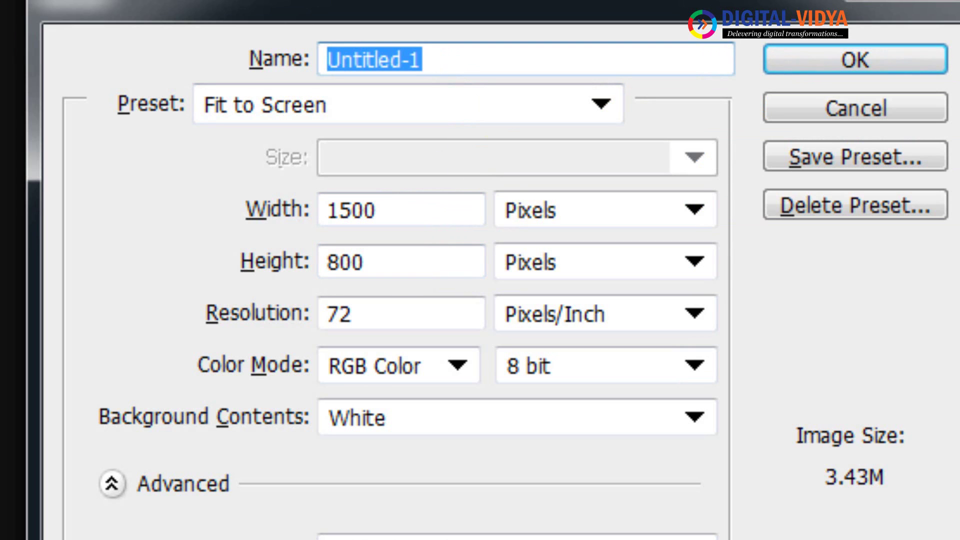
type("Align")
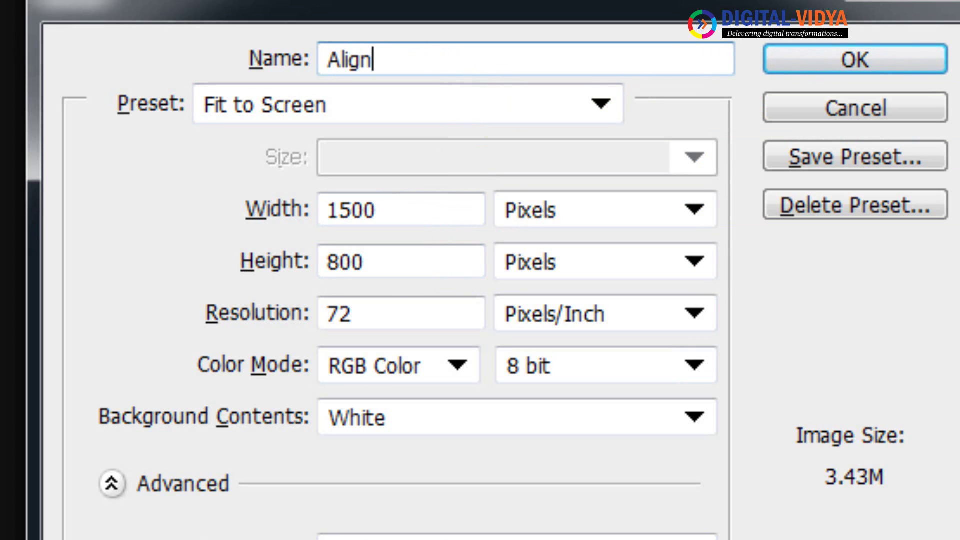
type(" Demo")
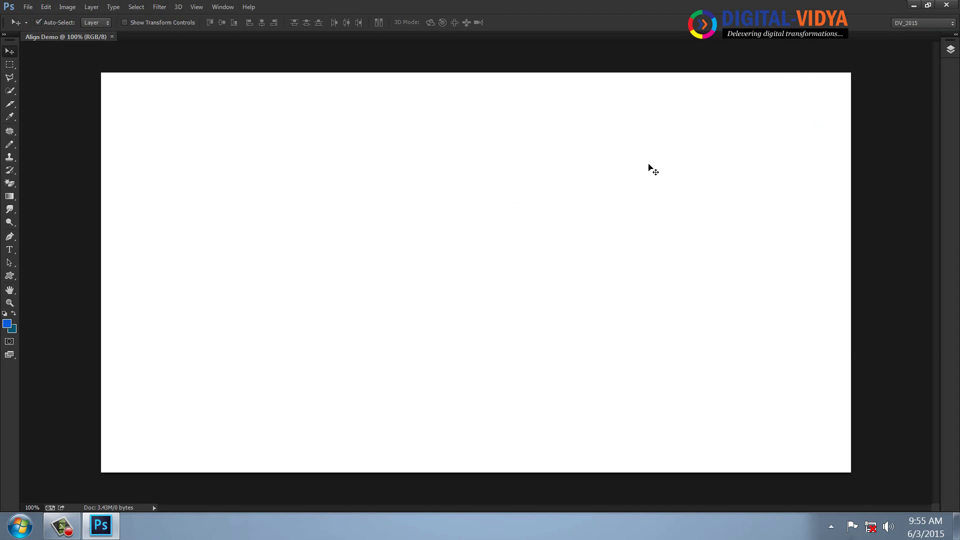
Step: Show the Layers panel, undock it, and shorten it beside the canvas's right edge
key("F7")
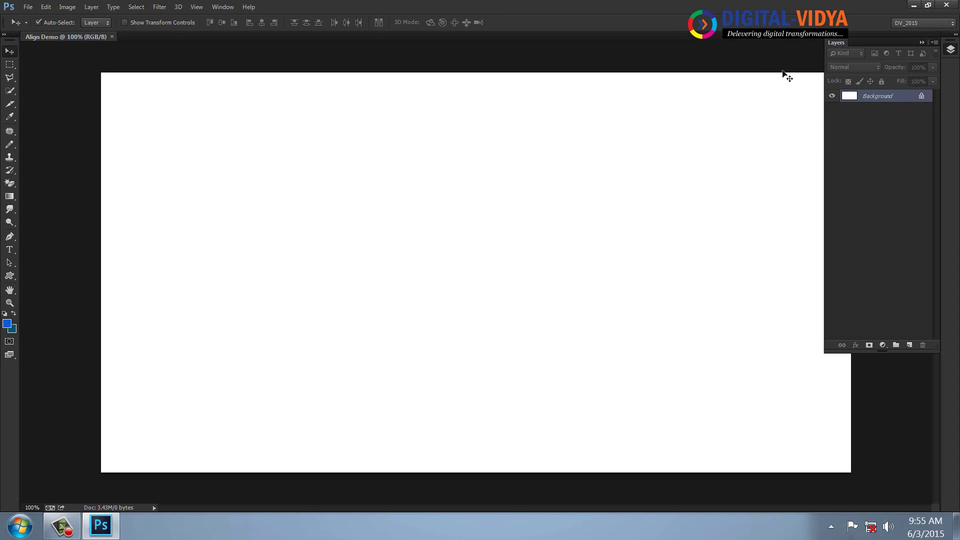
left_click_drag(836, 42, 654, 60)
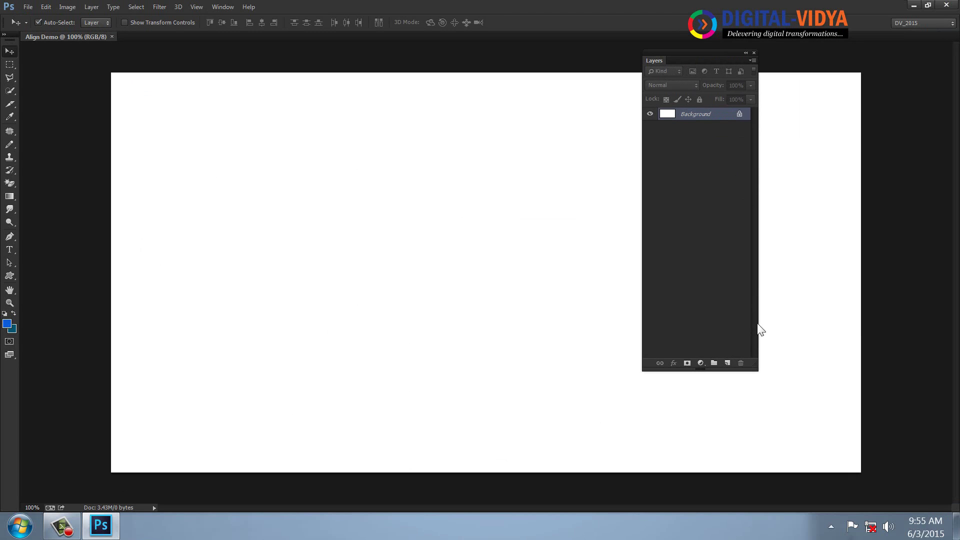
left_click_drag(754, 367, 706, 225)
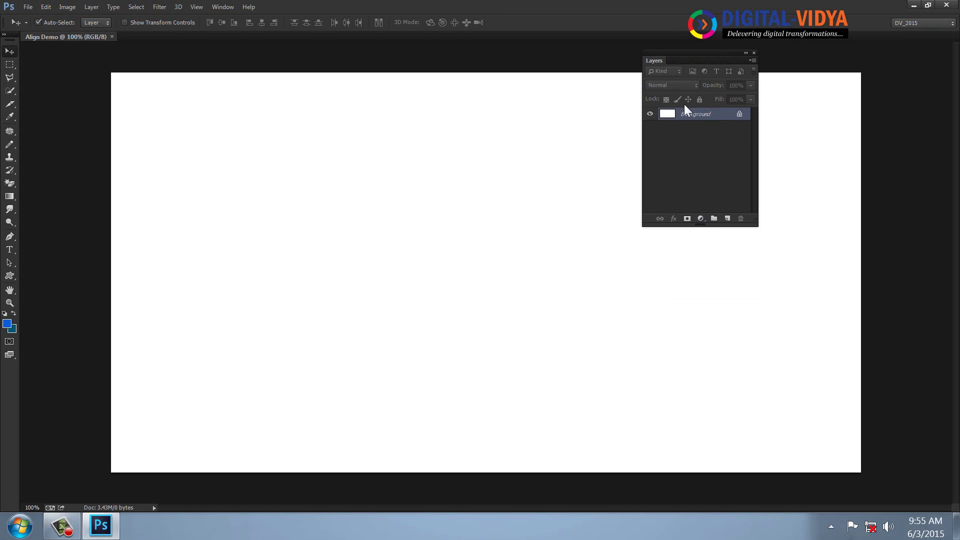
left_click_drag(668, 53, 844, 82)
Step: Hide the Layers panel and show it again
left_click(222, 7)
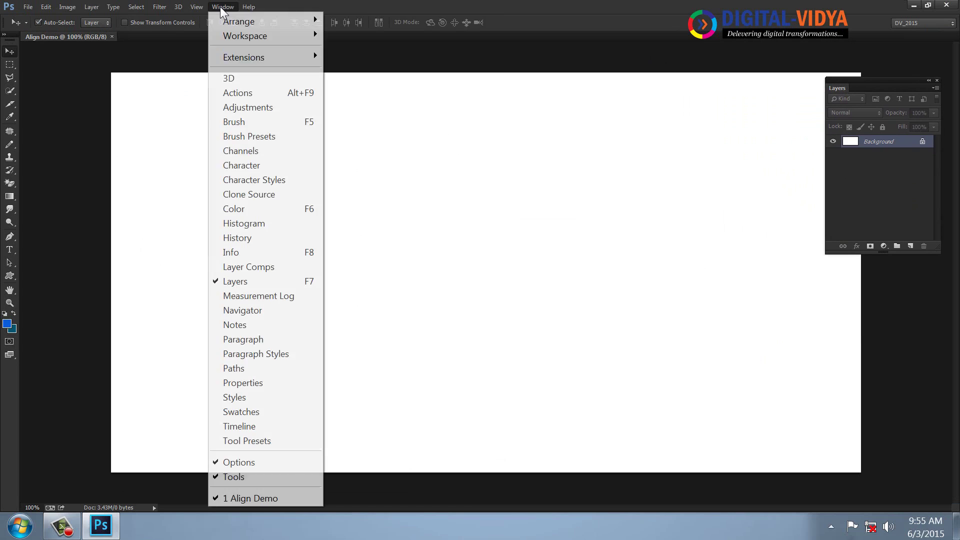
left_click(243, 282)
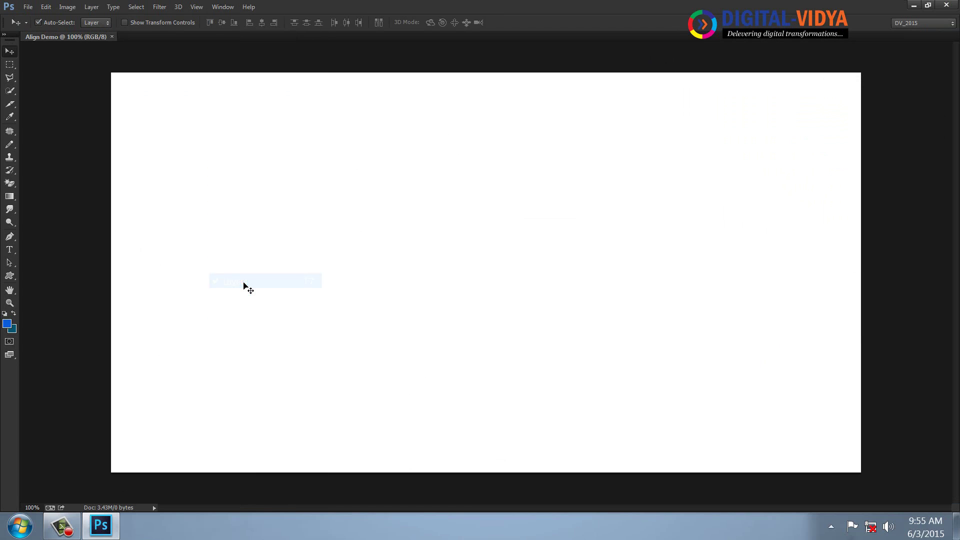
left_click(220, 7)
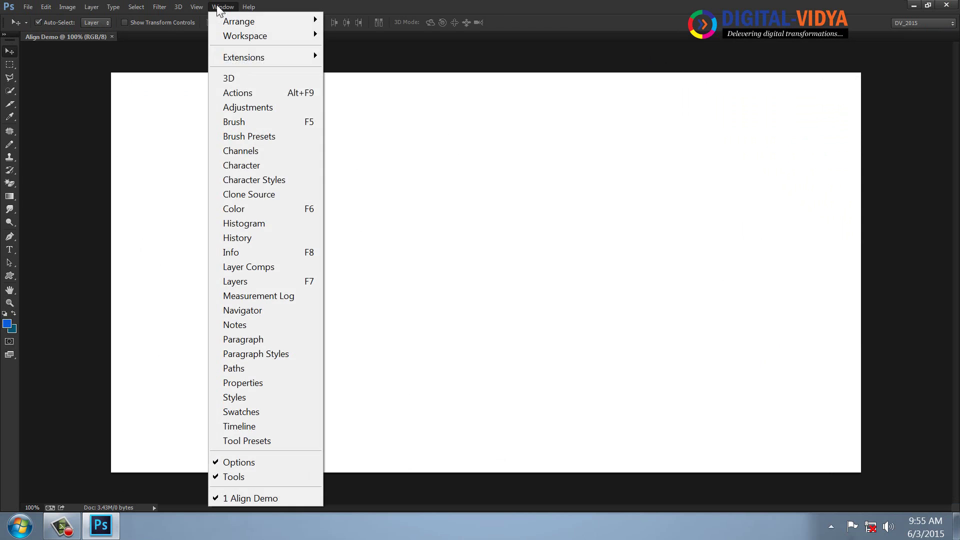
left_click(239, 283)
Step: Move the Layers panel over the canvas's upper-right area and add three empty layers above the background
left_click_drag(852, 81, 741, 83)
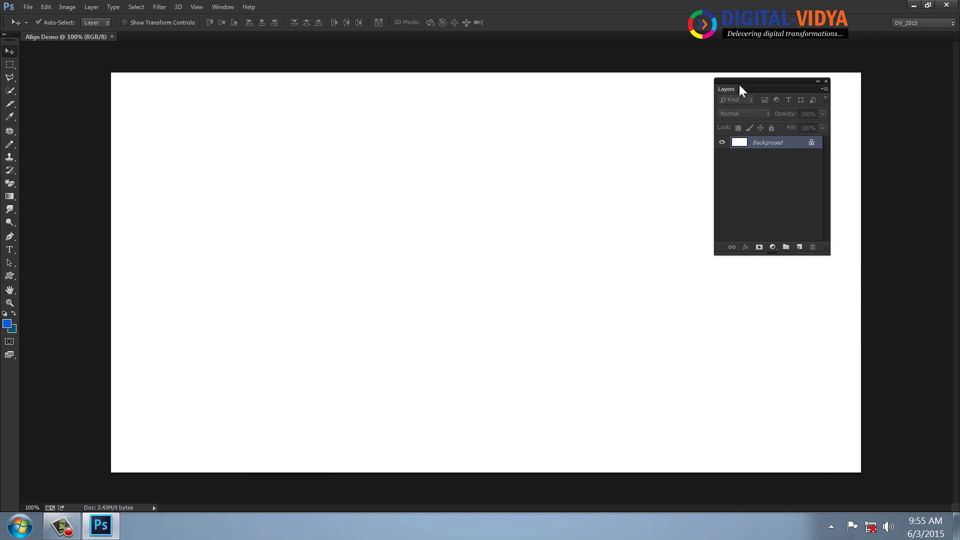
left_click(799, 247)
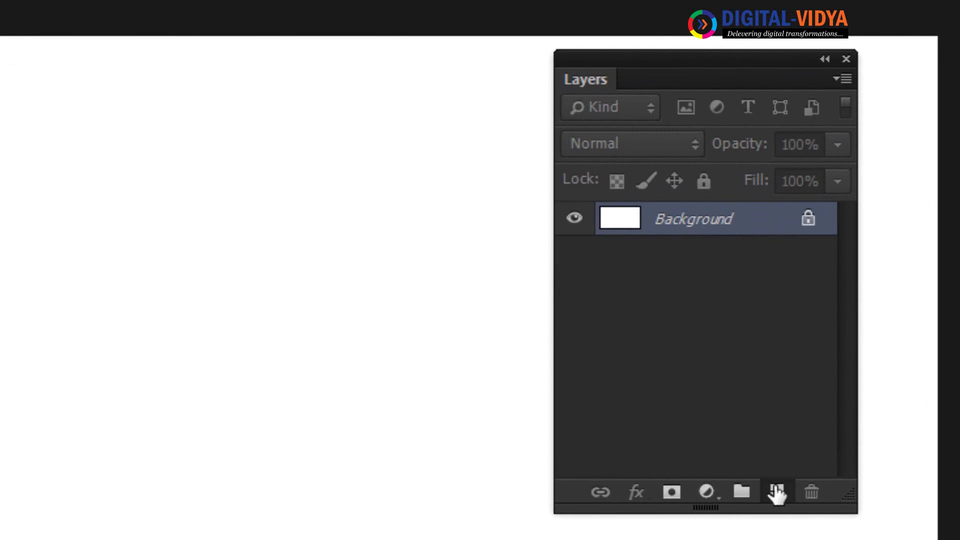
left_click(776, 493)
left_click(777, 492)
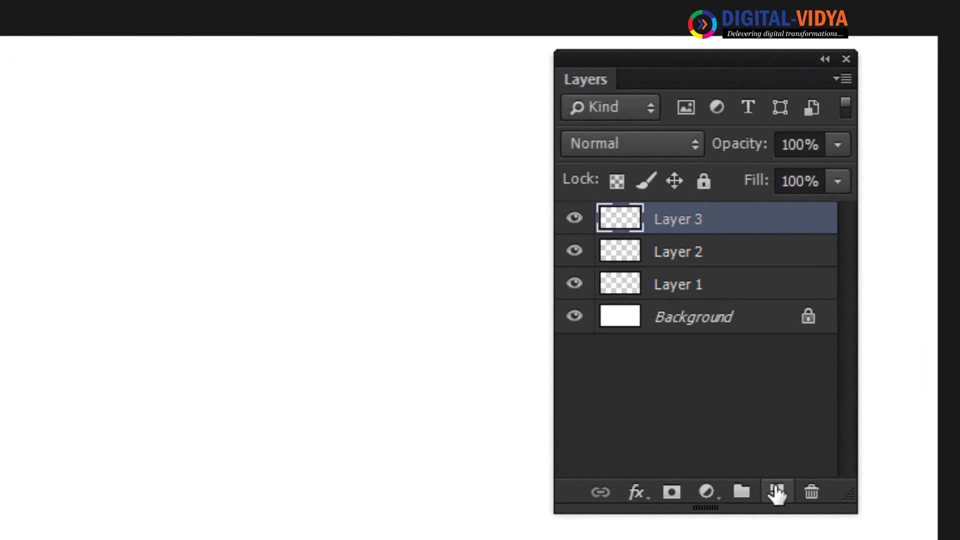
Step: Rename the three new layers RED, GREEN and BLUE, from the lowest to the highest in the stack
left_click(675, 294)
double_click(675, 294)
type("RED")
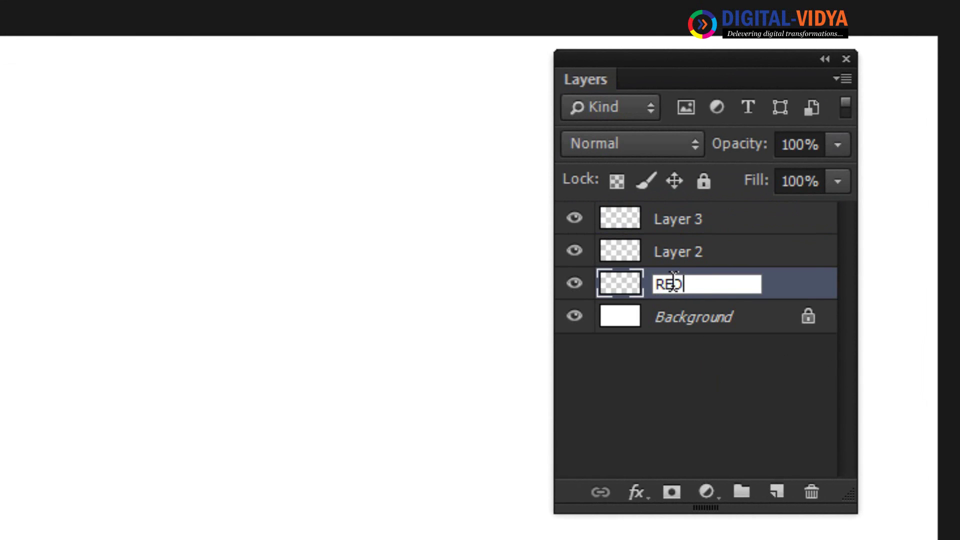
double_click(683, 258)
type("GREEN")
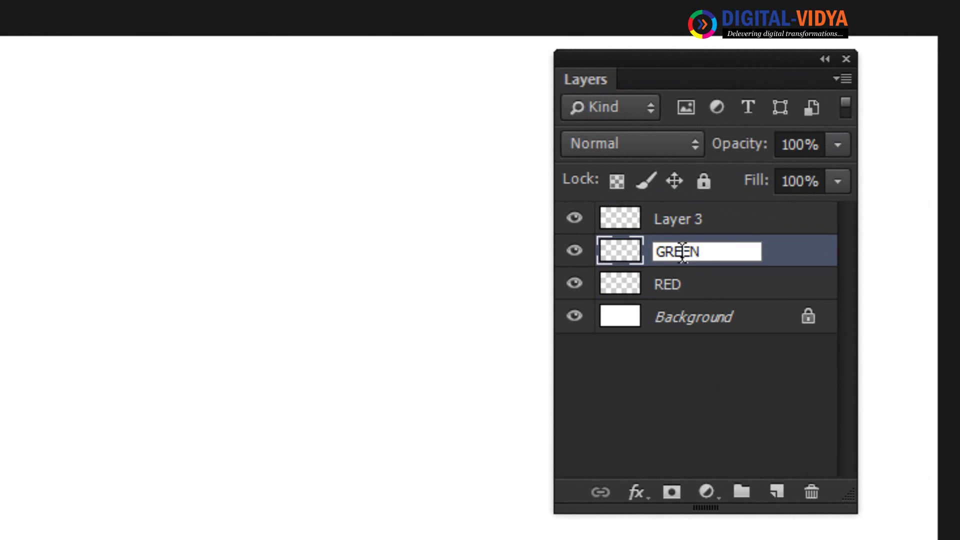
double_click(680, 219)
type("BLUE")
key("Return")
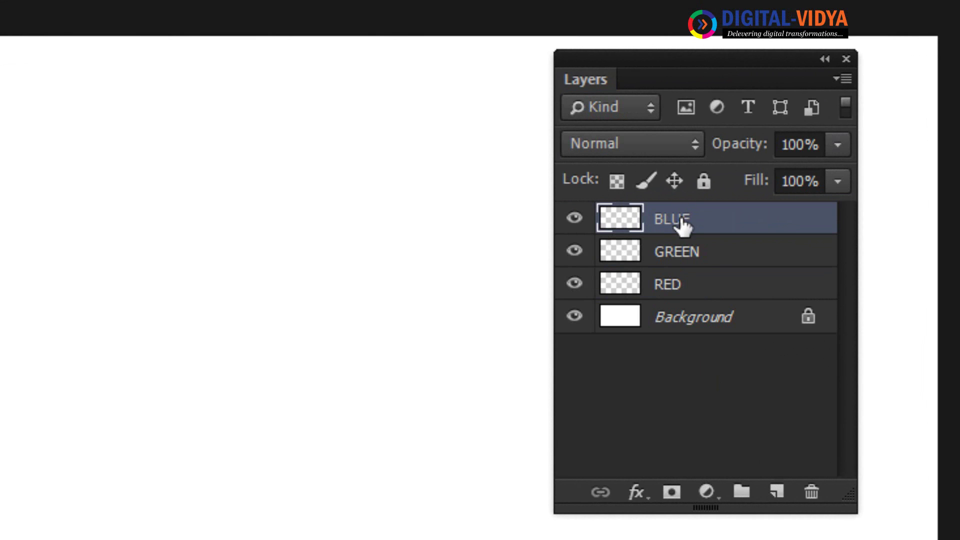
Step: On the RED layer, make a circular selection about 180 px wide in the canvas's upper-left area
left_click(682, 295)
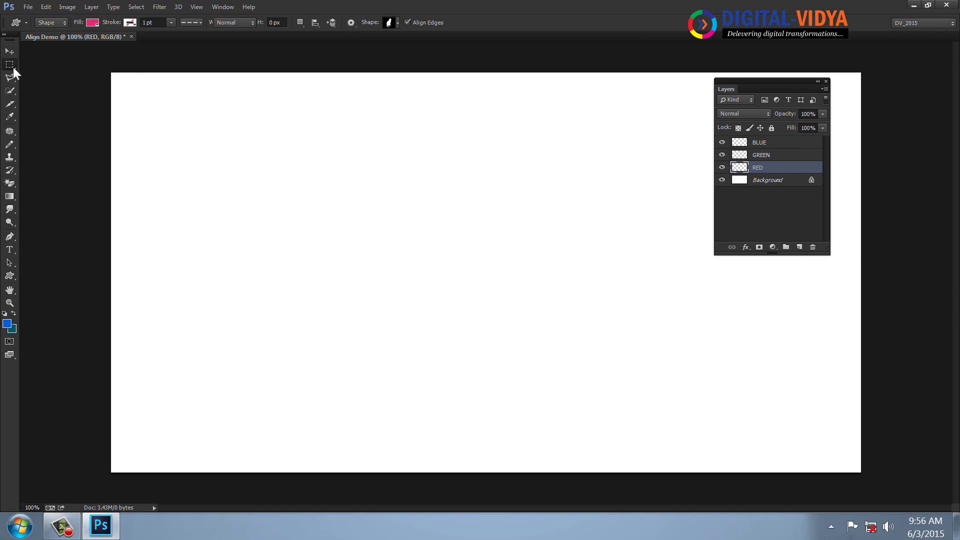
right_click(9, 64)
left_click(34, 72)
left_click_drag(182, 125, 274, 217)
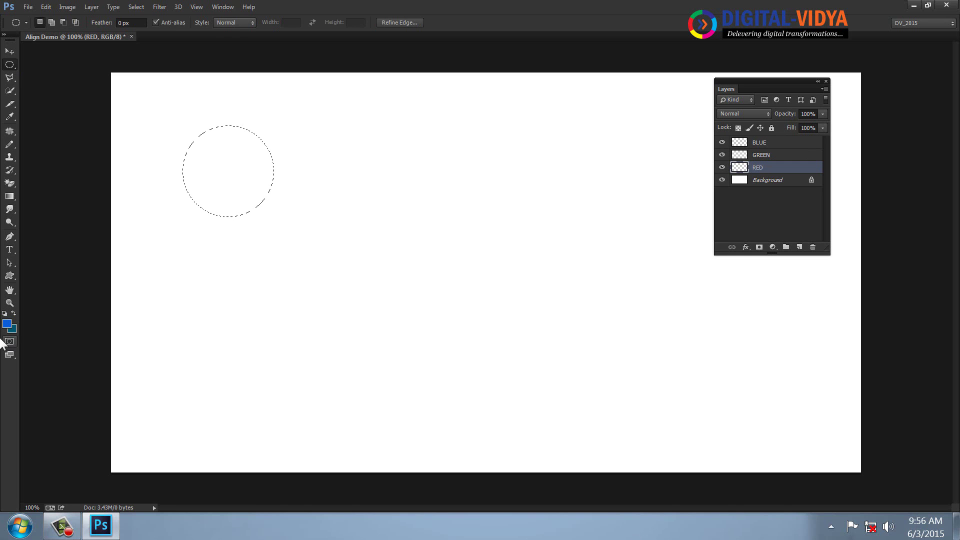
Step: Set the foreground colour to red #fb1111 and fill the circular selection on the RED layer
left_click(7, 324)
left_click_drag(562, 145, 556, 139)
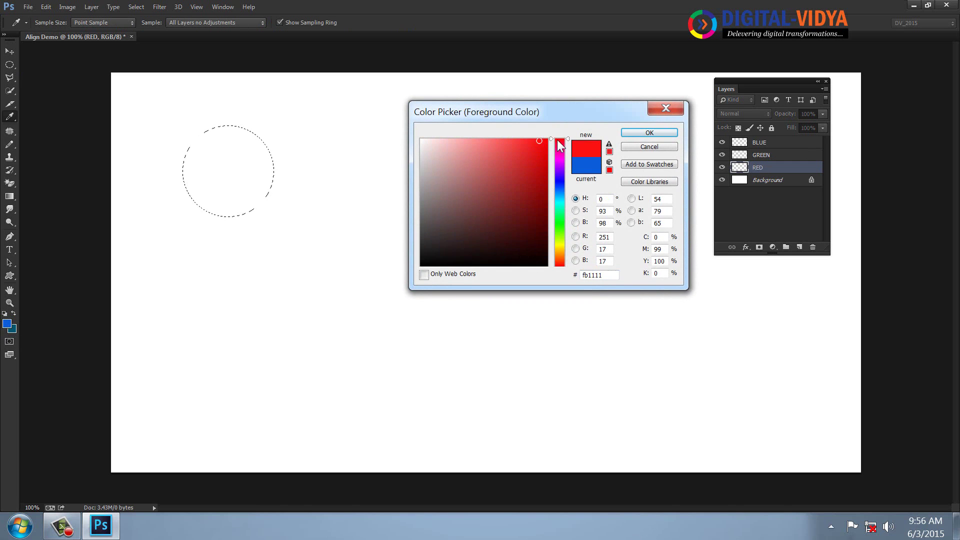
left_click(634, 132)
key("alt+BackSpace")
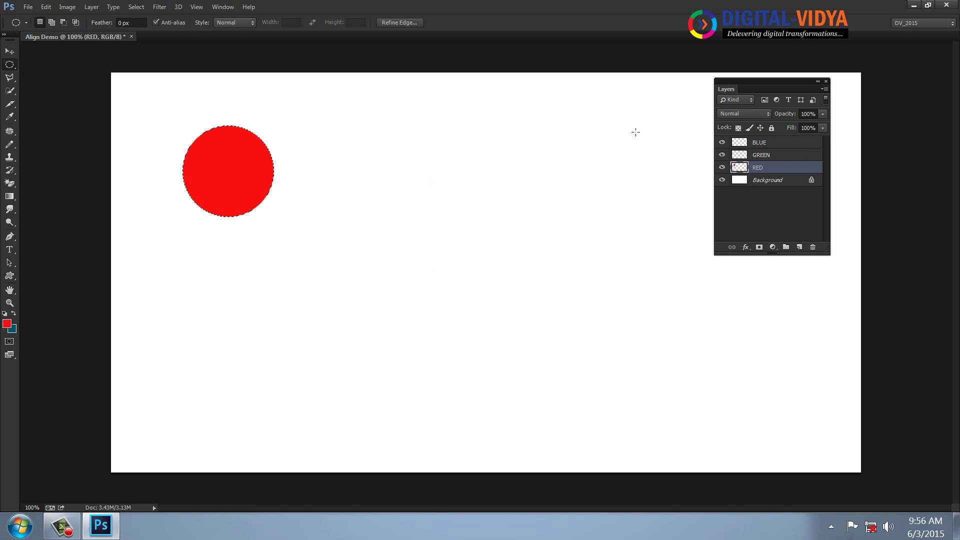
Step: Fill the same circular selection on the GREEN layer with green #15de11
left_click(741, 153)
left_click(7, 324)
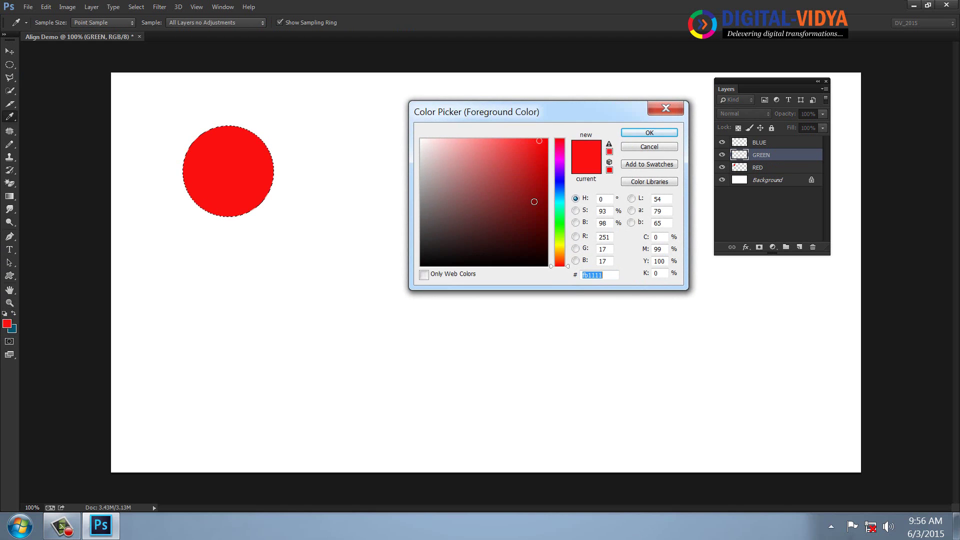
type("15de11")
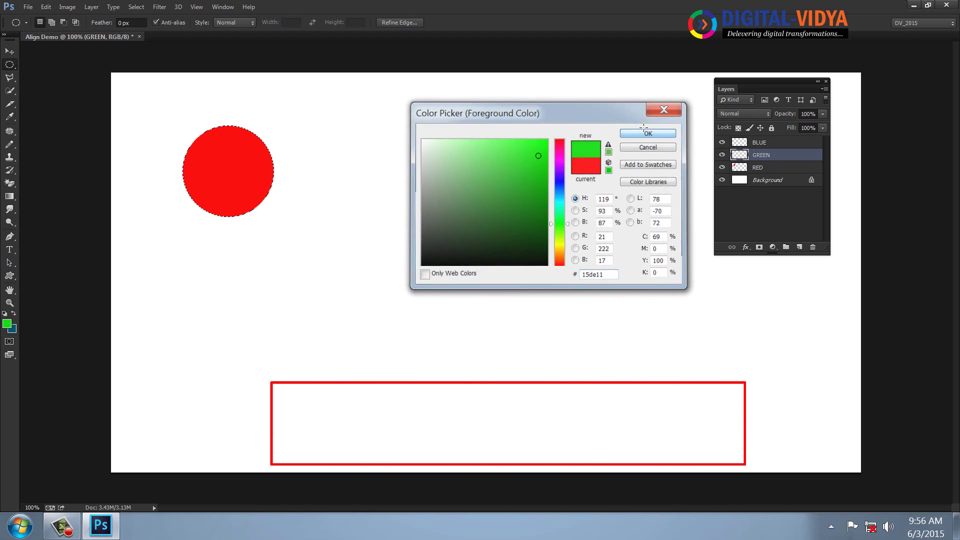
left_click(645, 130)
key("alt+BackSpace")
Step: Fill the same circular selection on the BLUE layer with blue #1115de and deselect it
left_click(732, 142)
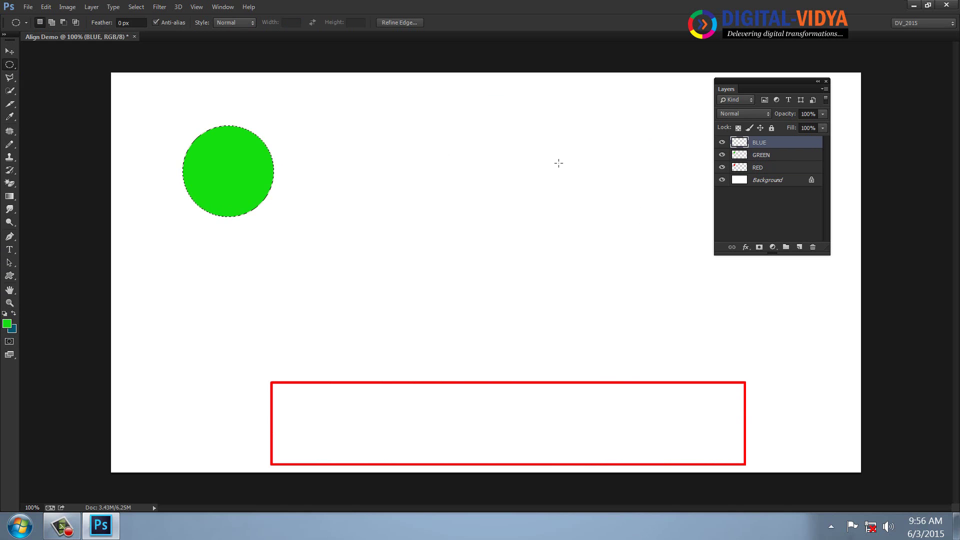
left_click(7, 324)
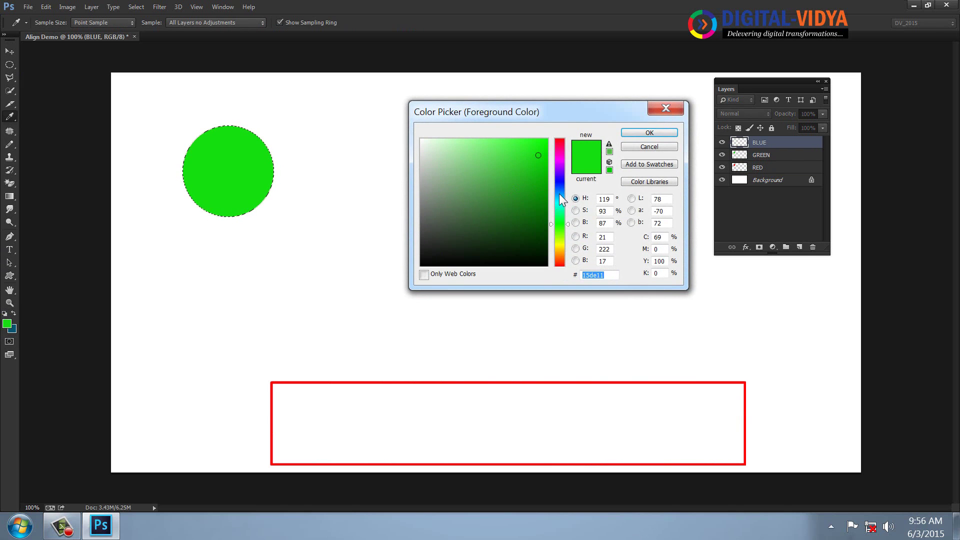
left_click(557, 181)
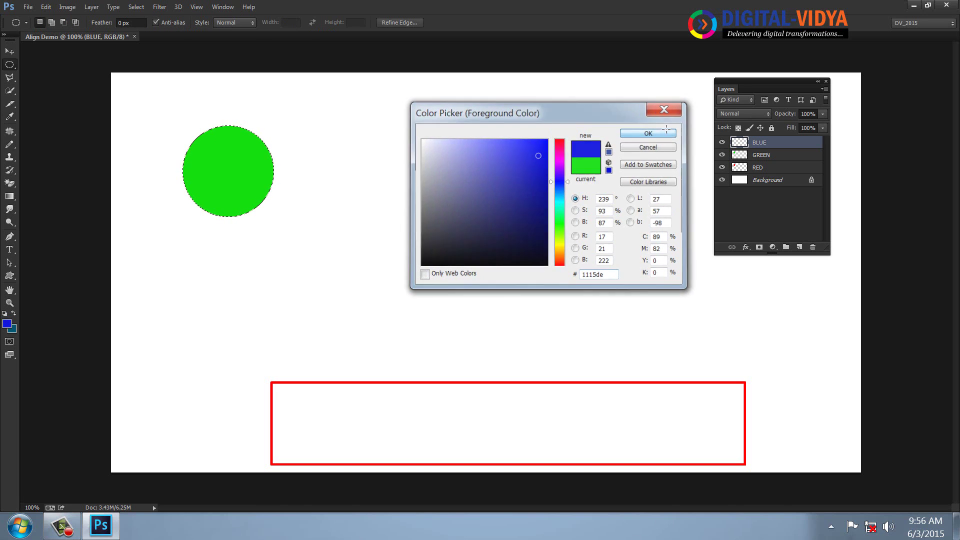
left_click(666, 131)
key("alt+BackSpace")
key("ctrl+d")
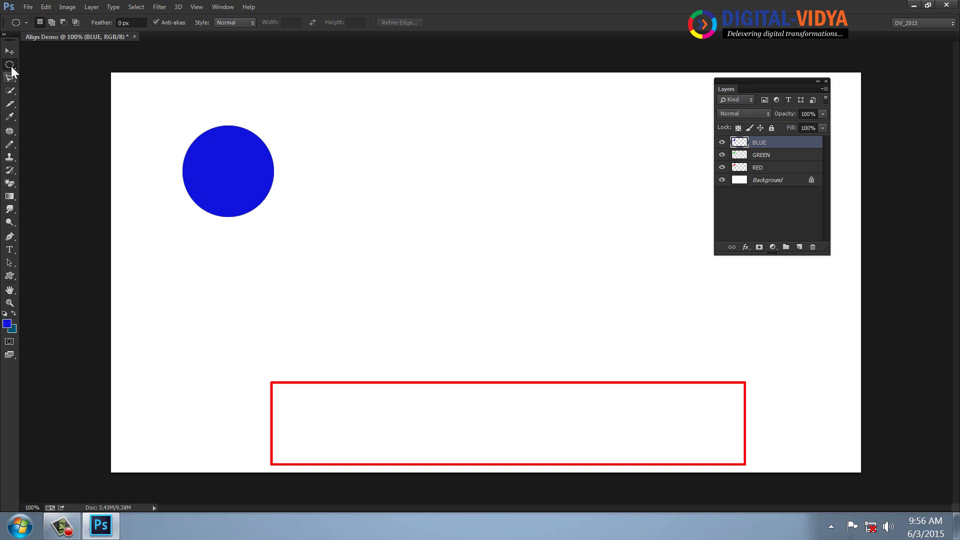
Step: Spread the stacked circles apart with the Move tool: red at upper left, green near the middle, blue at lower right
left_click(9, 52)
left_click_drag(243, 171, 255, 304)
left_click_drag(366, 257, 517, 336)
left_click_drag(274, 302, 416, 231)
left_click_drag(501, 300, 598, 323)
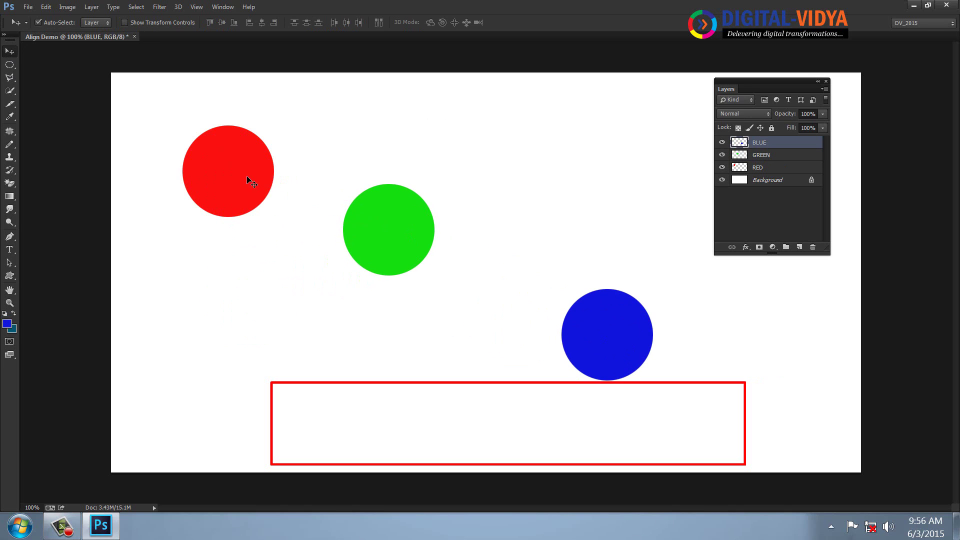
left_click_drag(260, 179, 228, 192)
left_click_drag(347, 229, 342, 222)
Step: Show the rulers around the canvas
left_click(216, 6)
mouse_move(197, 7)
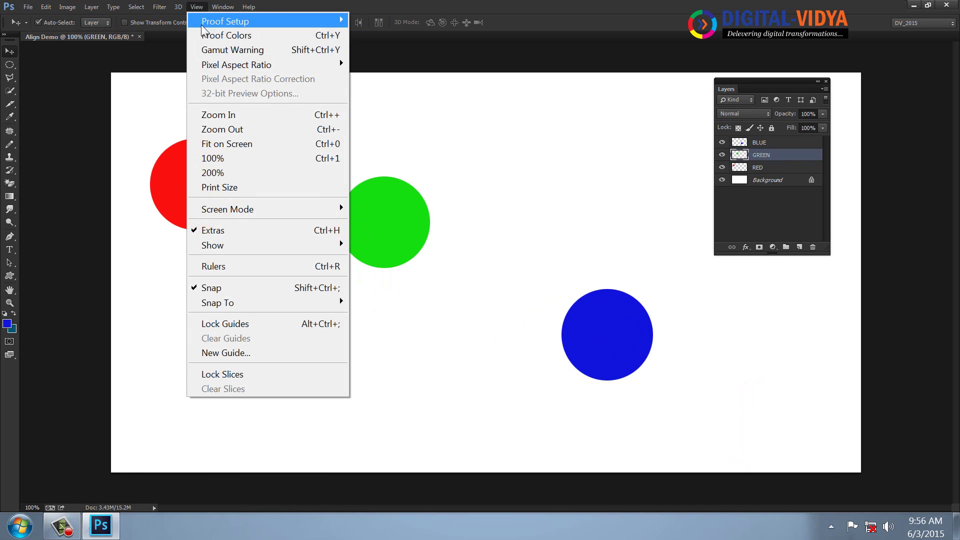
left_click(227, 263)
Step: Line up the bottoms of the three circles on a temporary horizontal guide at about 600 px and remove the guide
left_click_drag(237, 46, 250, 376)
left_click_drag(393, 245, 428, 349)
left_click_drag(212, 214, 232, 356)
left_click_drag(627, 353, 698, 344)
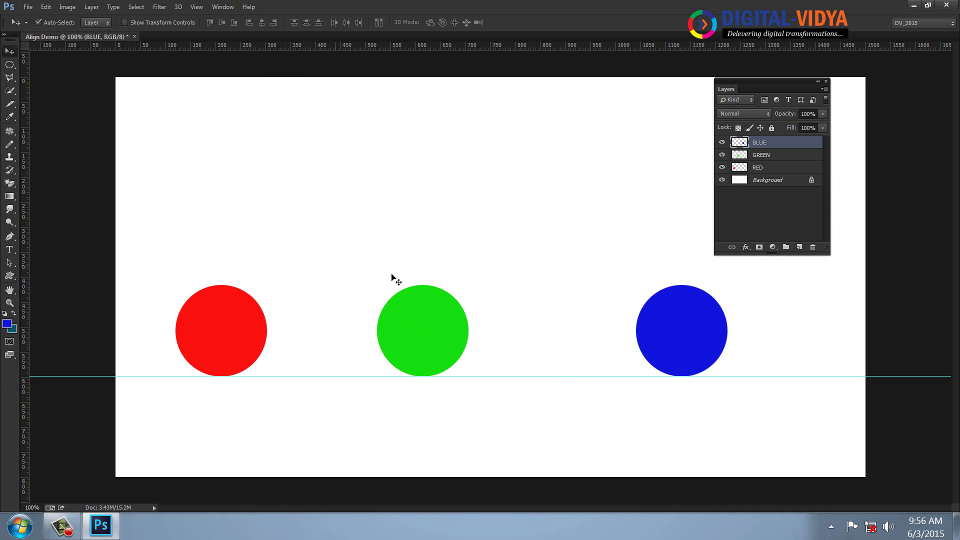
left_click_drag(363, 375, 307, 43)
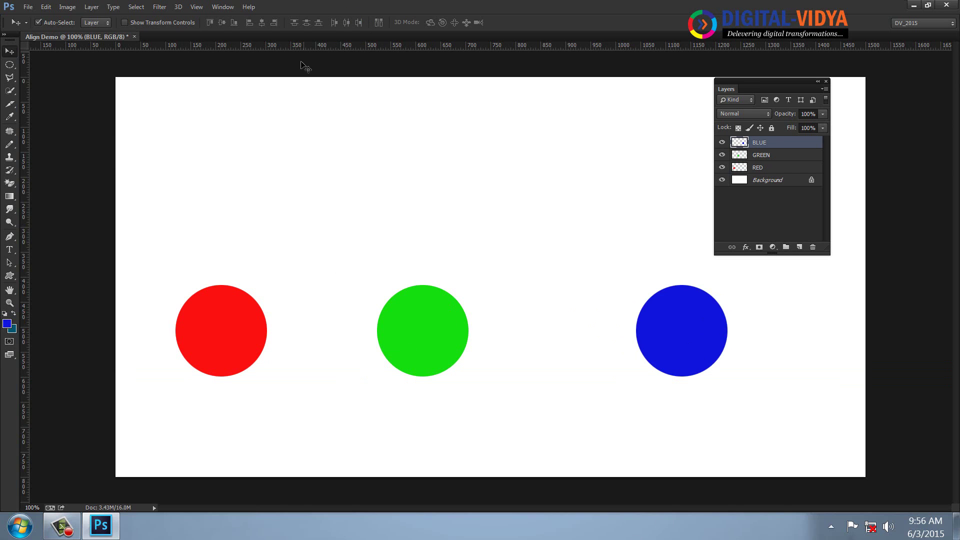
Step: Move the three circles to different heights, with red highest, green in between and blue lowest
left_click_drag(235, 335, 255, 189)
left_click_drag(421, 337, 416, 304)
left_click_drag(704, 347, 688, 361)
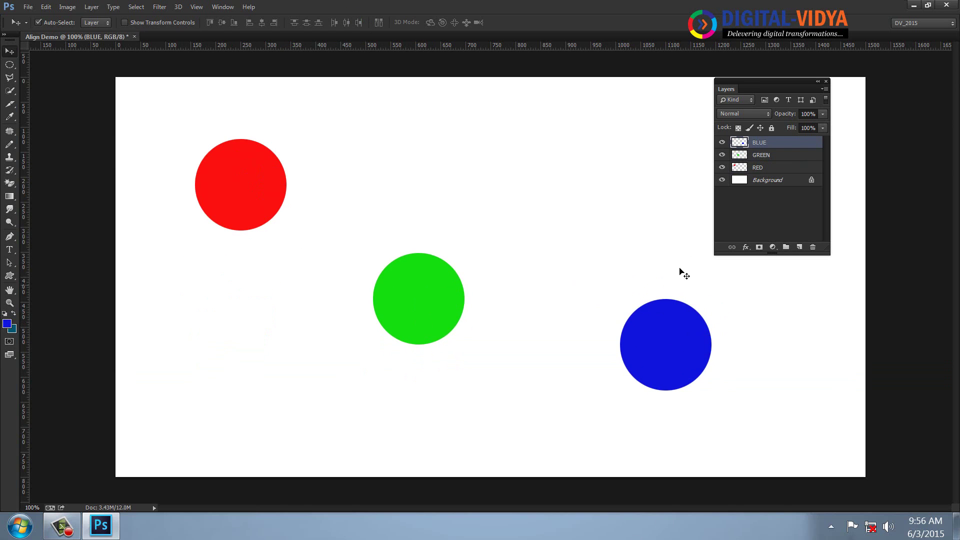
Step: Align the bottom edges of the RED, GREEN and BLUE layers and check them against a horizontal guide
left_click(771, 169, "shift")
left_click(92, 6)
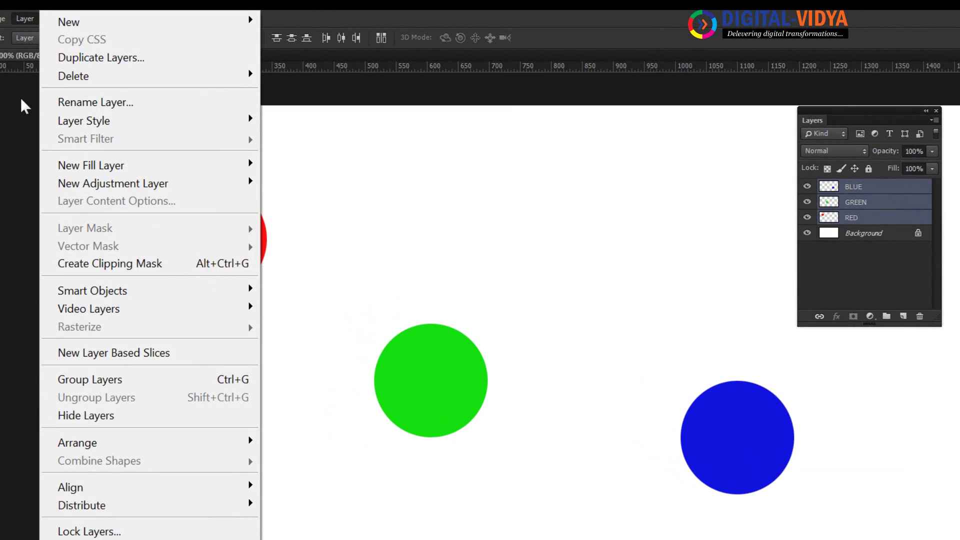
mouse_move(86, 490)
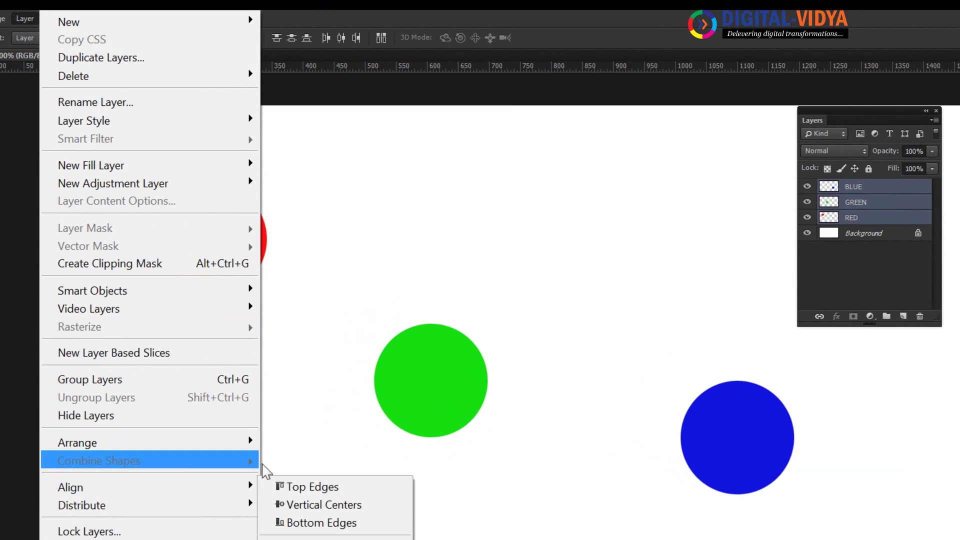
left_click(327, 523)
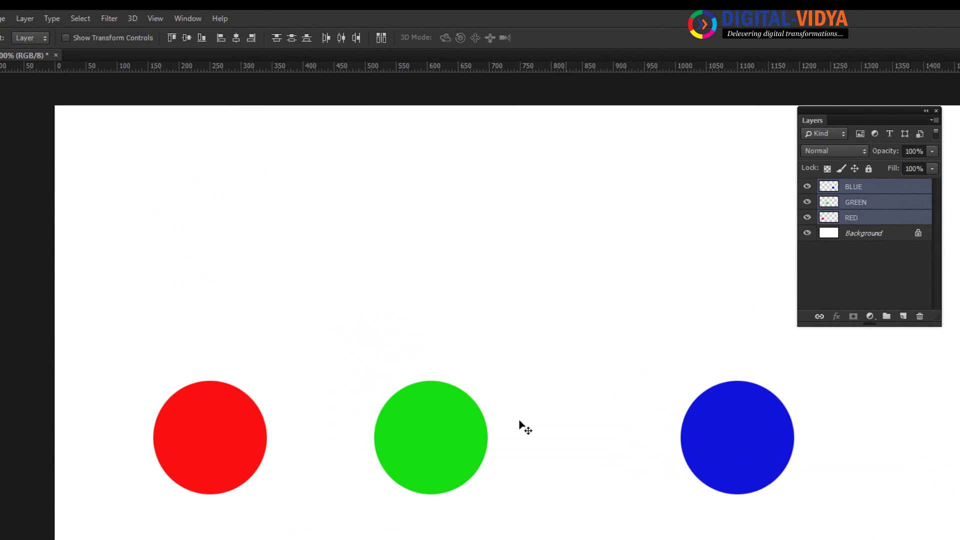
left_click_drag(337, 71, 370, 493)
Step: Move the green circle up and shrink it with Free Transform to about 75 px wide
left_click(866, 188)
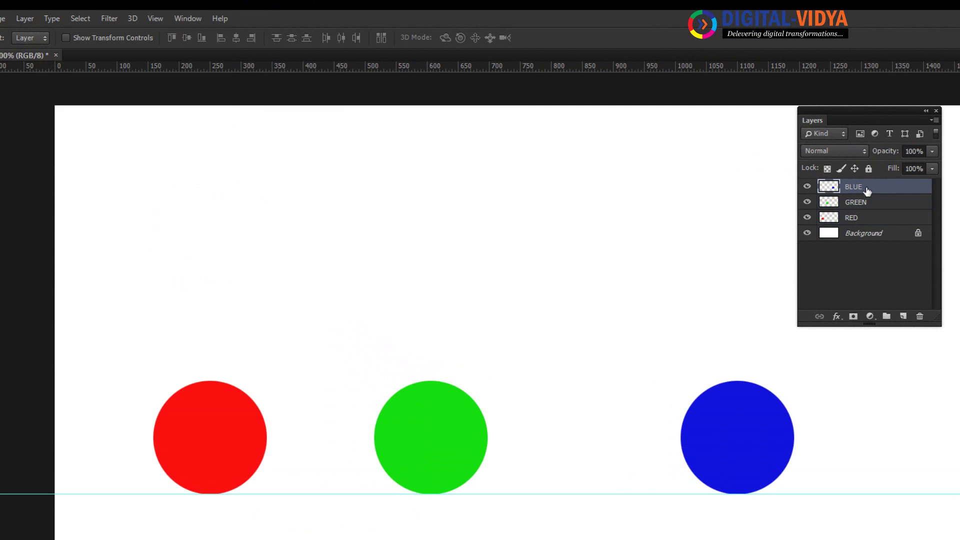
left_click_drag(449, 436, 444, 328)
key("ctrl+t")
left_click_drag(481, 275, 449, 372)
key("Return")
Step: Shrink the blue circle with Free Transform to about 15% of its width and height
left_click(724, 420)
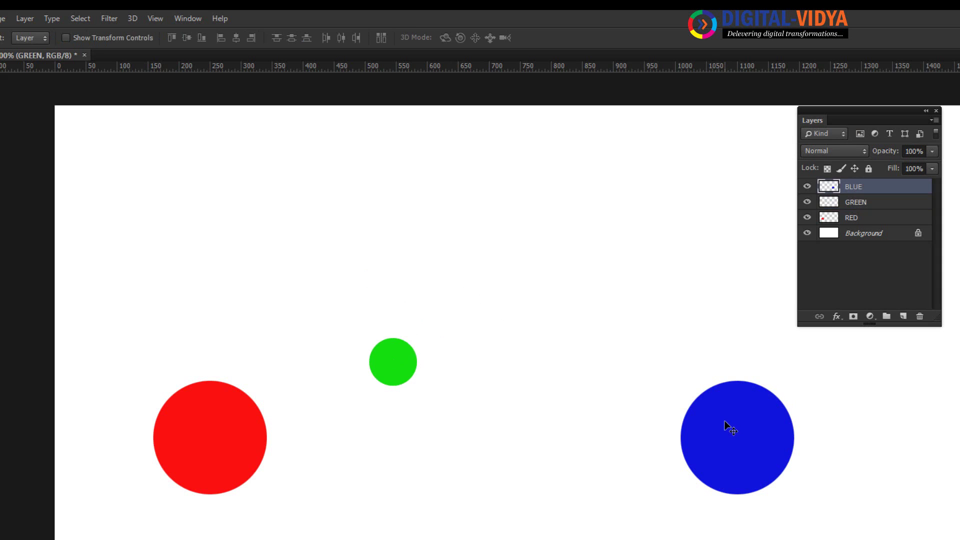
key("ctrl+t")
left_click_drag(794, 381, 710, 501)
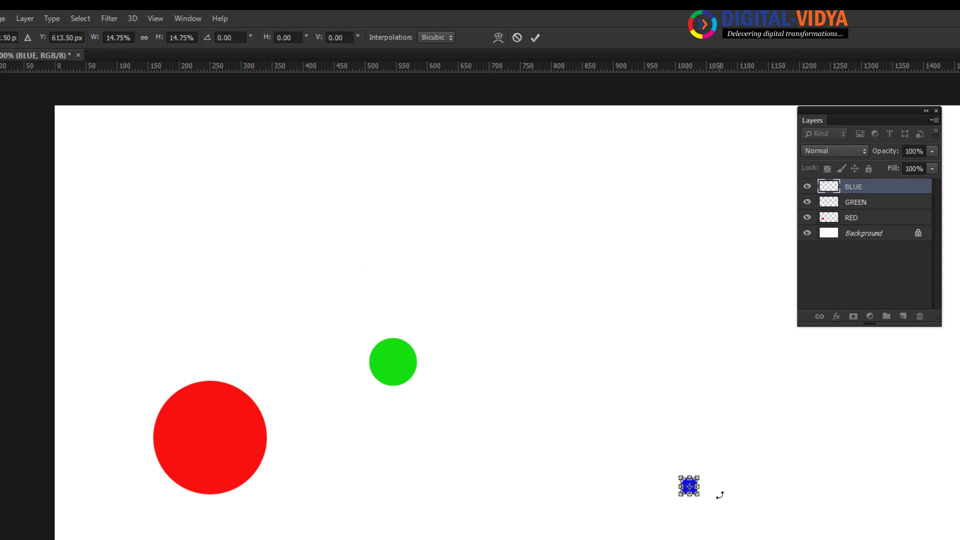
key("Return")
Step: Place a horizontal guide at the green circle's top edge and select the BLUE, GREEN and RED layers
left_click_drag(353, 67, 349, 339)
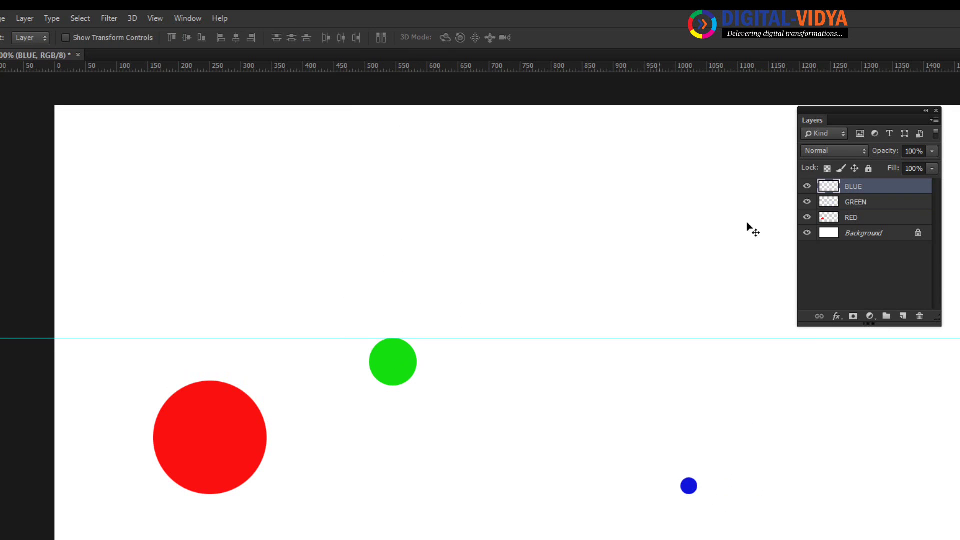
left_click(863, 218, "shift")
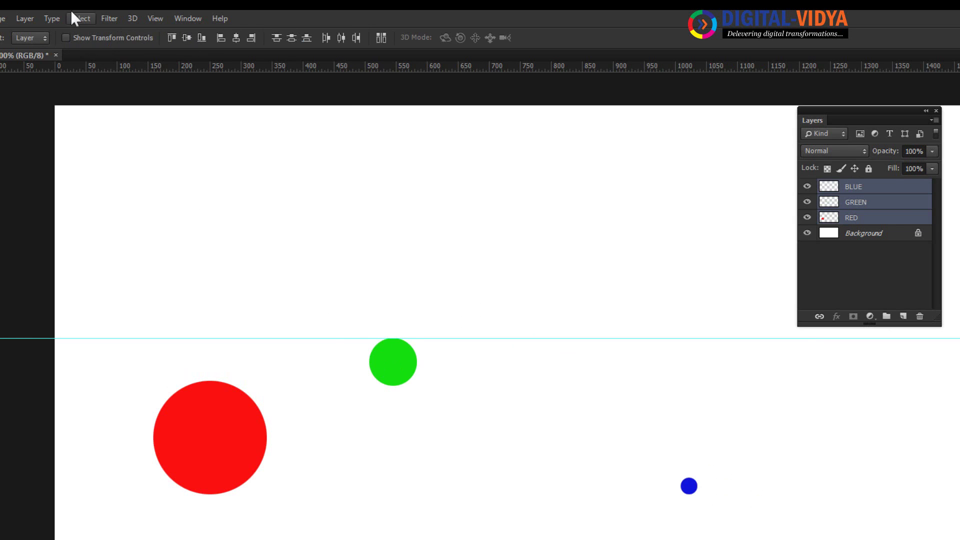
left_click(28, 18)
mouse_move(89, 485)
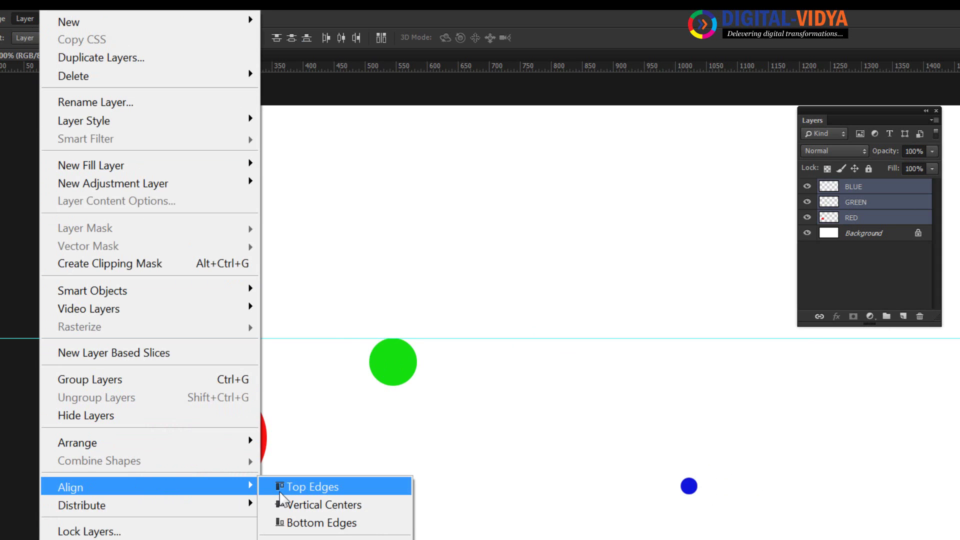
left_click(571, 13)
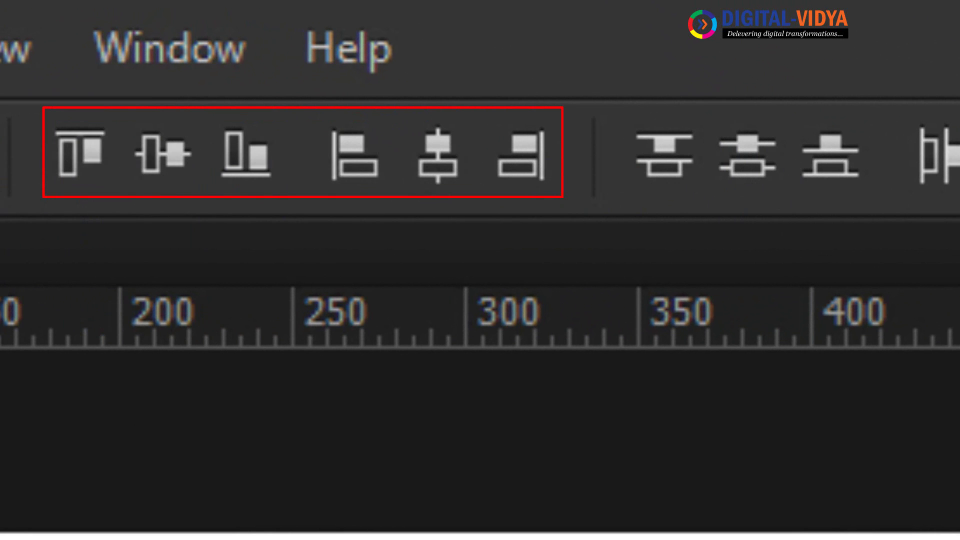
Step: Hide the Options bar and show it again
left_click(205, 59)
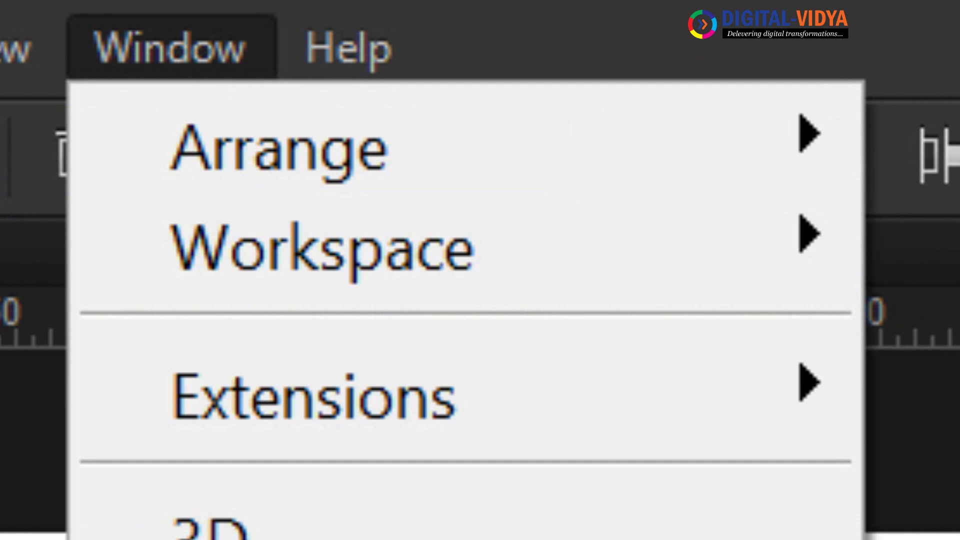
left_click(210, 539)
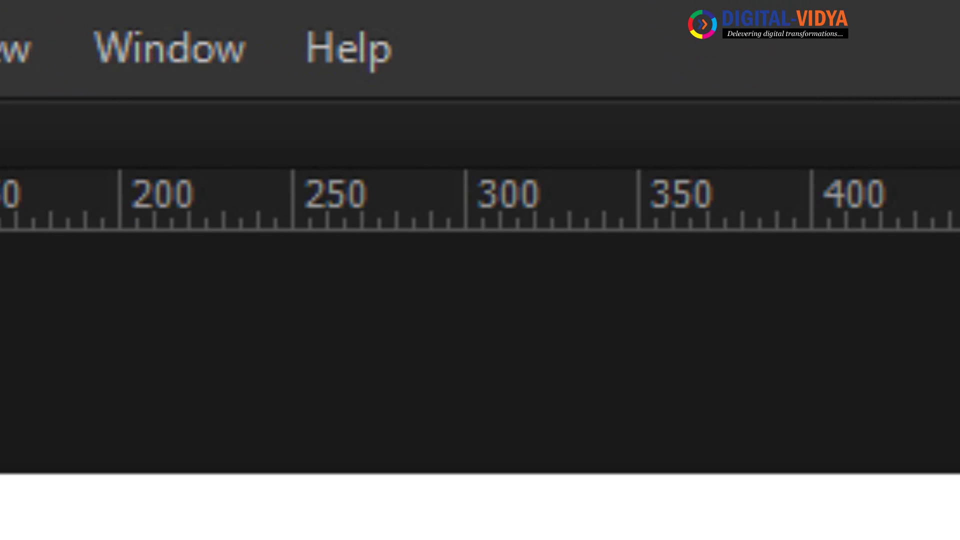
left_click(180, 55)
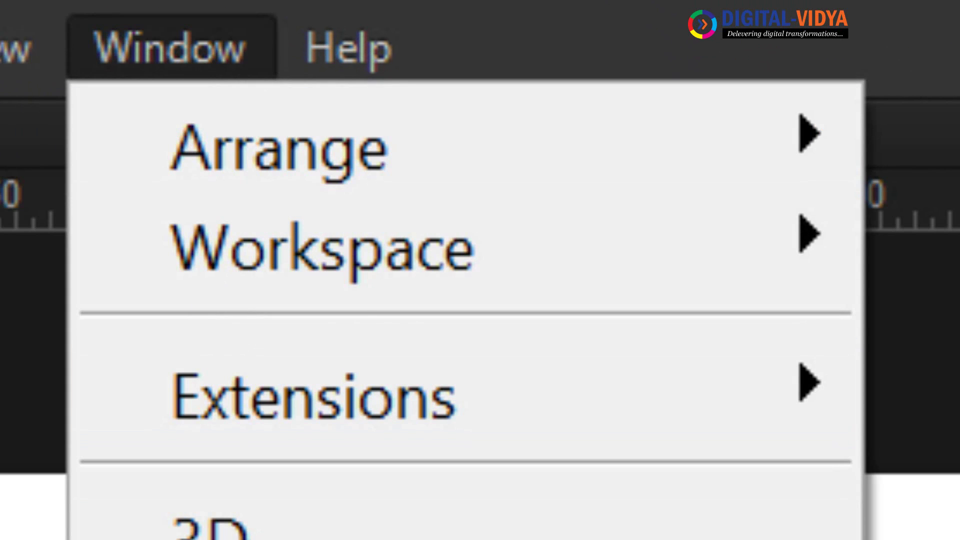
left_click(210, 539)
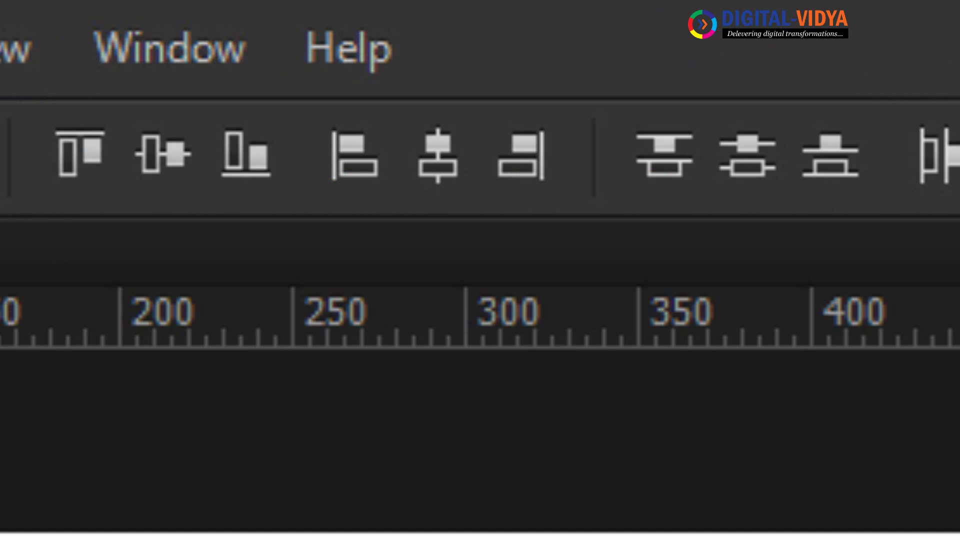
Step: Hide the rulers and align the top edges of the three selected circle layers
key("ctrl+r")
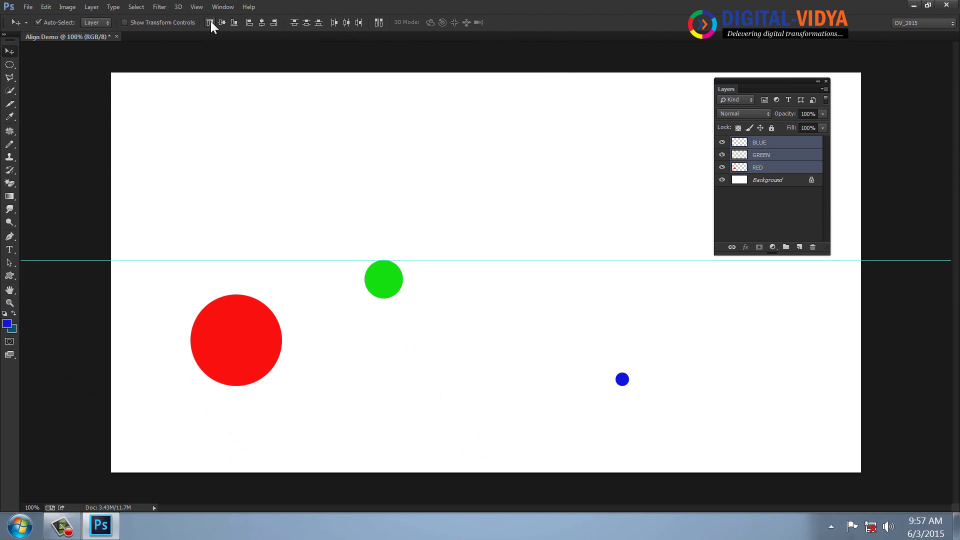
left_click(210, 23)
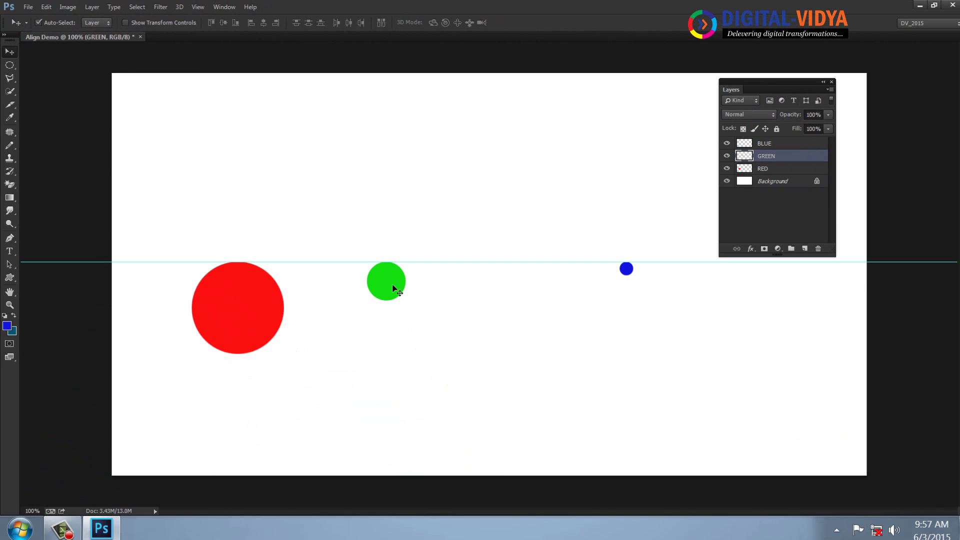
Step: Move the green and blue circles lower and the red circle higher, and remove the horizontal guide
left_click_drag(393, 289, 444, 384)
left_click_drag(631, 274, 637, 325)
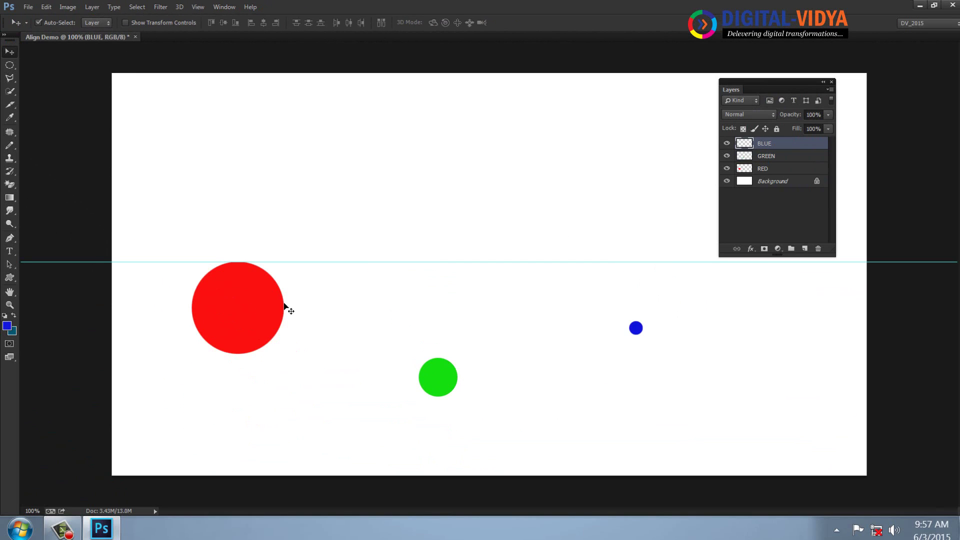
left_click_drag(250, 285, 268, 239)
left_click_drag(326, 262, 332, 36)
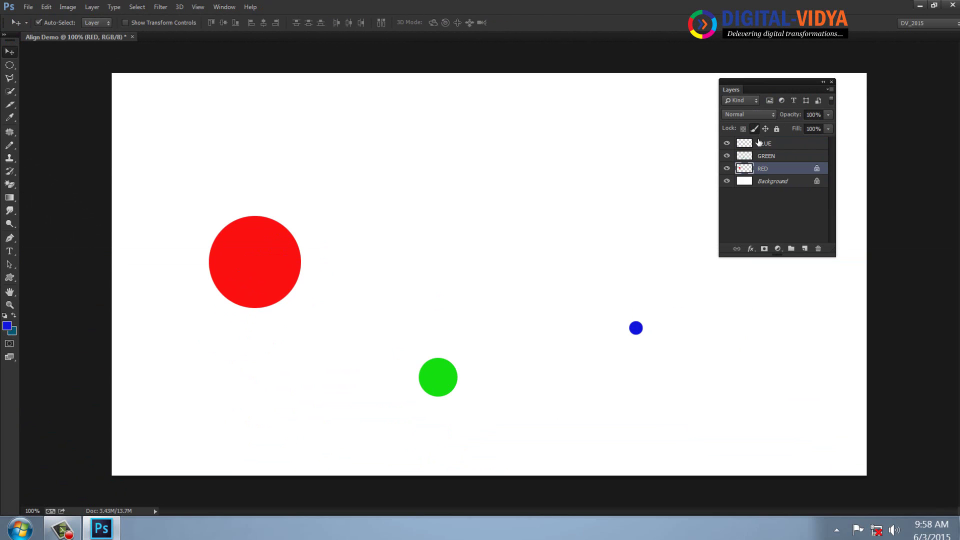
Step: Align the vertical centers of the BLUE, GREEN and RED layers and check them against a horizontal guide at about 460 px
left_click(759, 142)
left_click(760, 171, "shift")
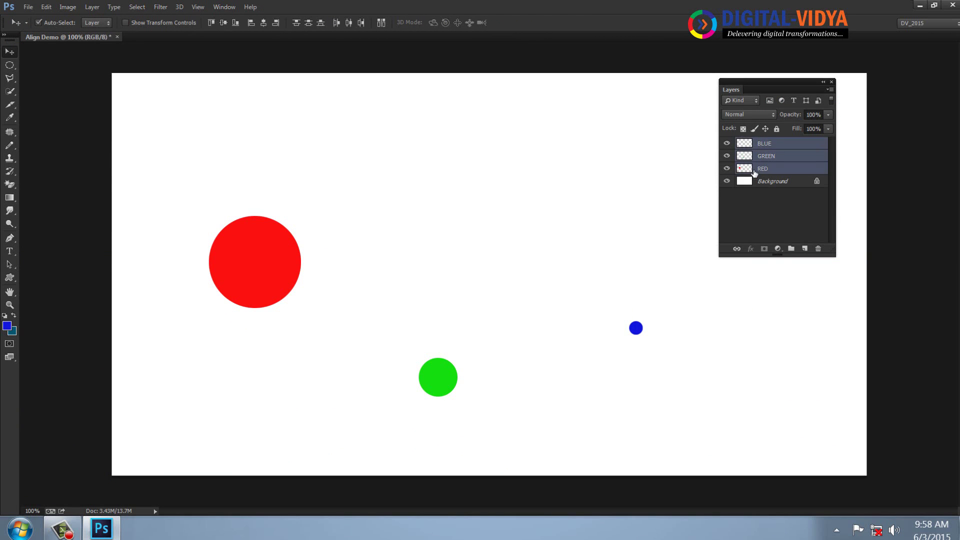
left_click(222, 23)
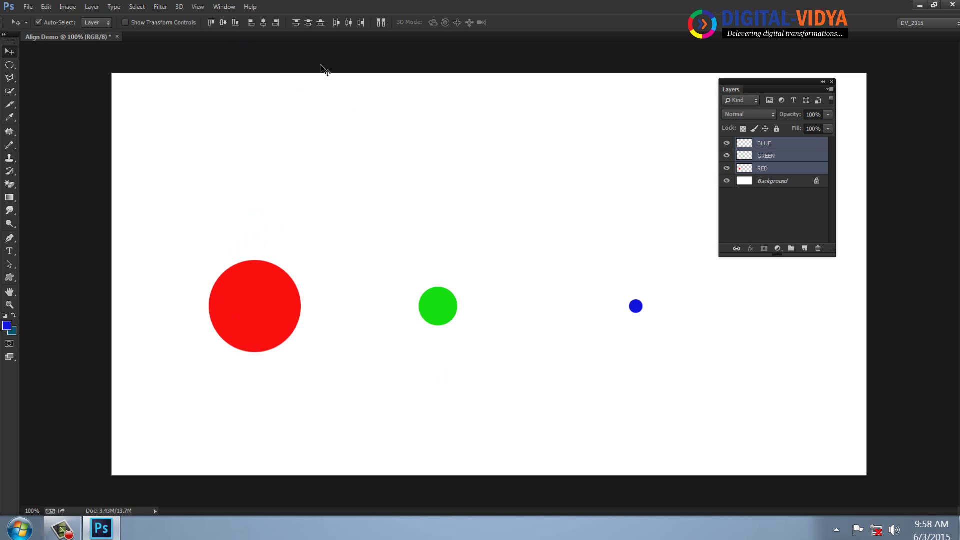
key("ctrl+r")
left_click_drag(310, 46, 322, 314)
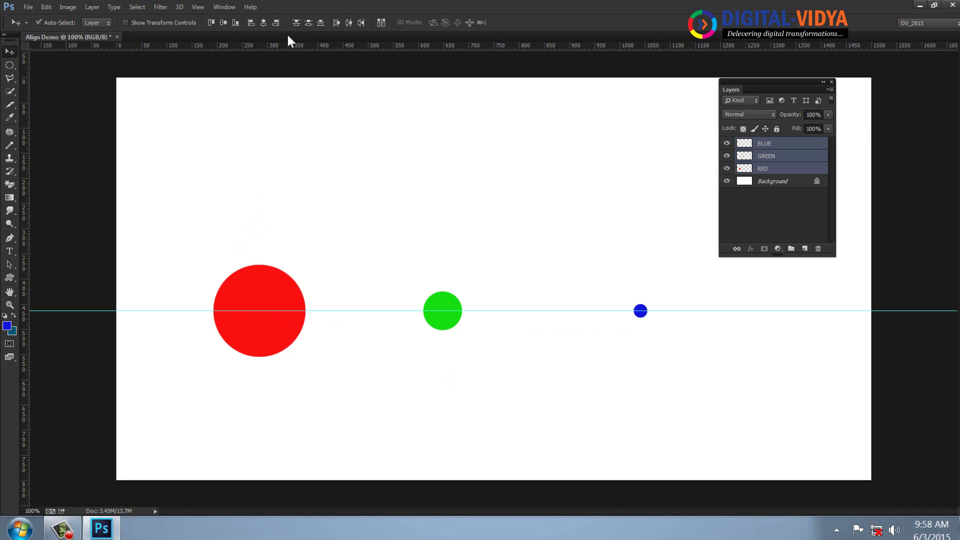
Step: Scatter the circles, with blue near the canvas top, green slightly below the guide and red at the lower right
left_click(775, 173)
left_click_drag(642, 311, 620, 150)
left_click_drag(448, 323, 438, 334)
left_click_drag(274, 323, 726, 393)
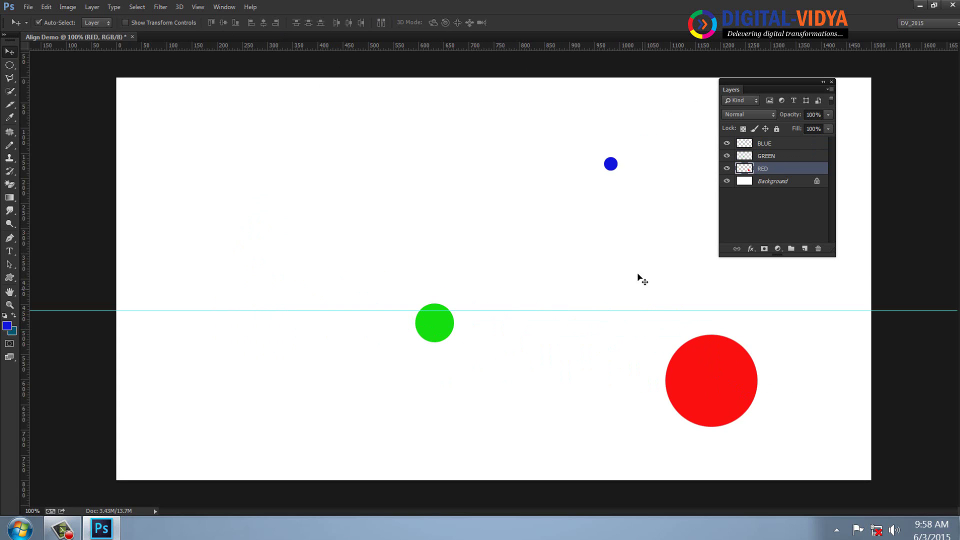
left_click_drag(613, 172, 578, 171)
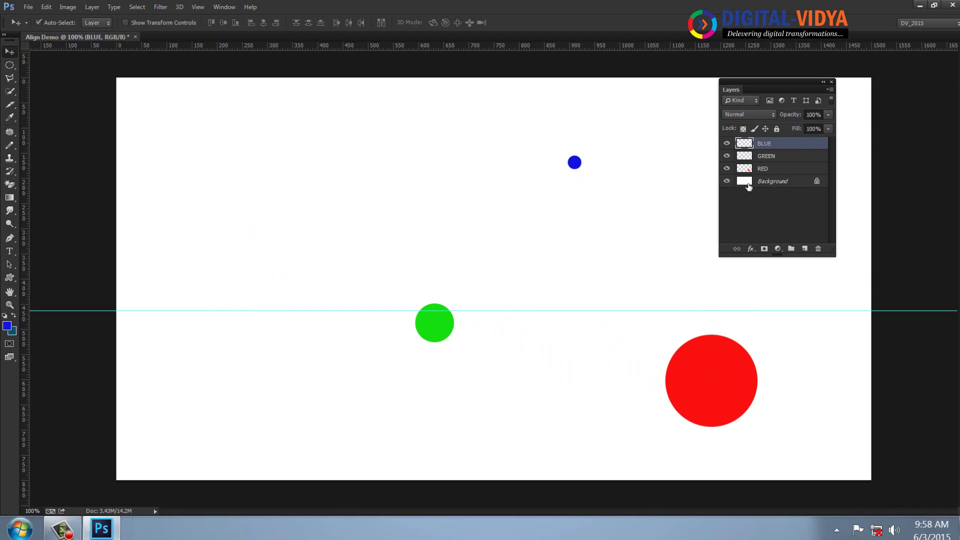
Step: Align the right edges of the BLUE, GREEN and RED layers and undo the alignment
left_click(762, 170, "shift")
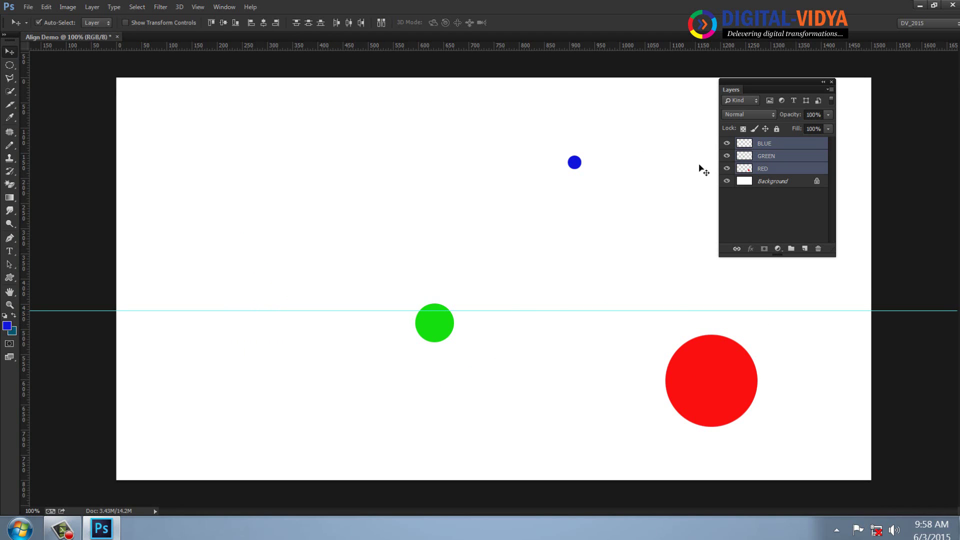
left_click(276, 22)
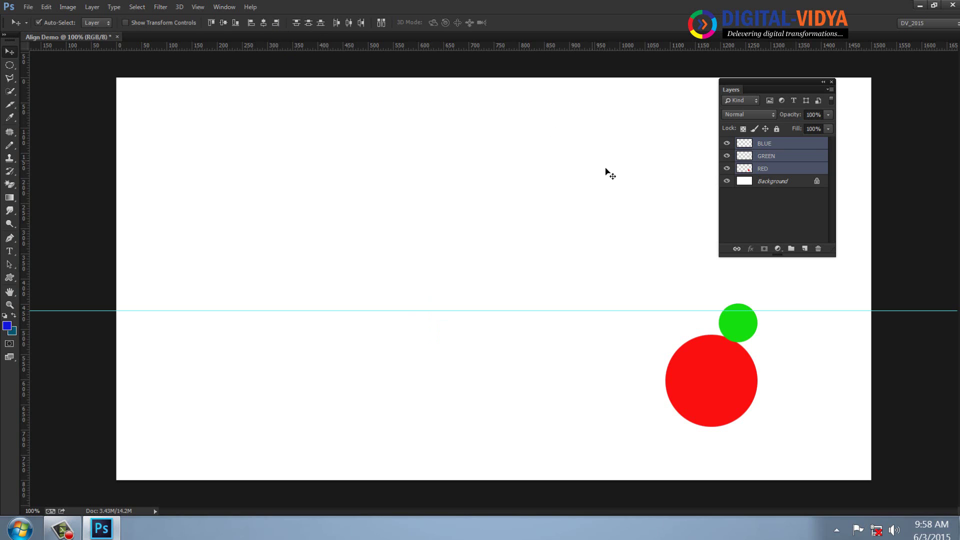
key("ctrl+z")
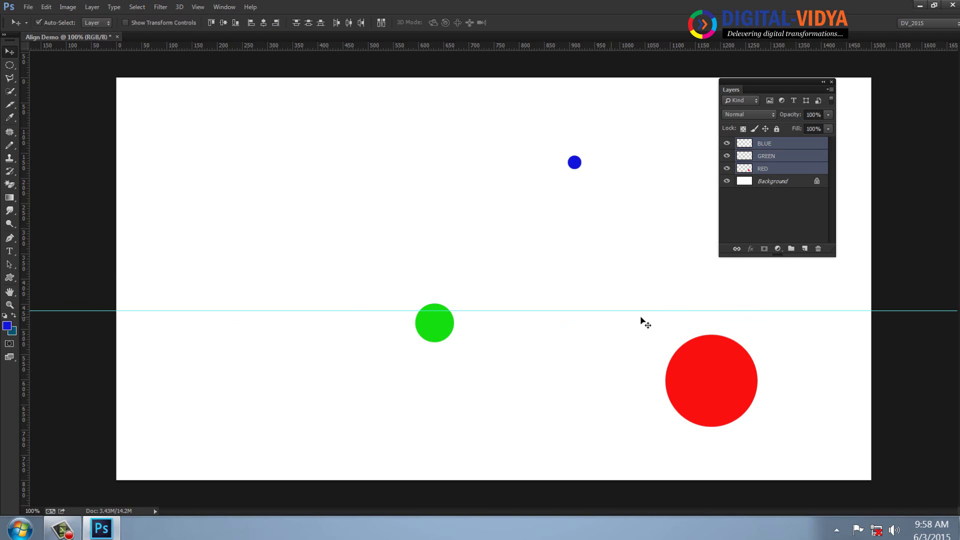
Step: Lock the BLUE layer to test moving the blue circle, and unlock the layer
left_click(782, 143)
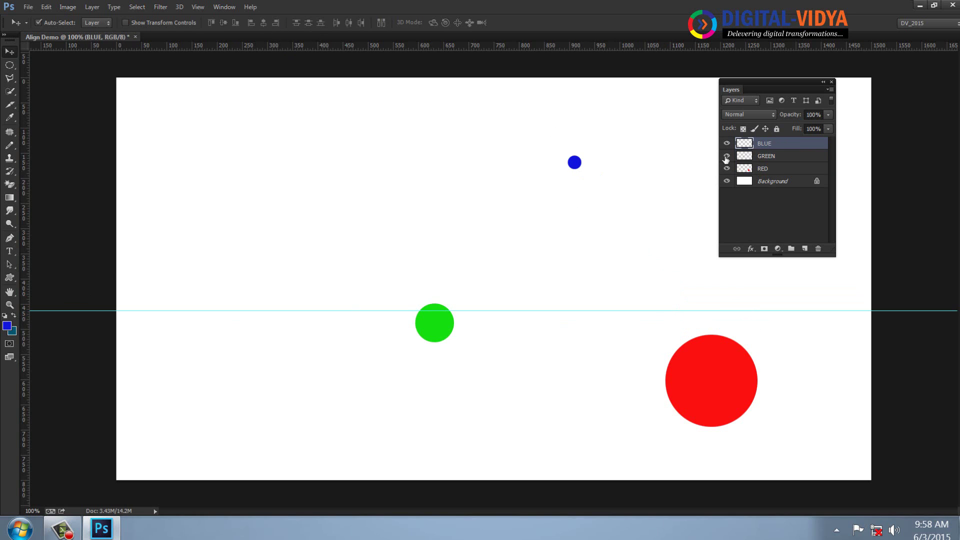
left_click(776, 129)
left_click_drag(575, 162, 565, 107)
left_click(768, 144)
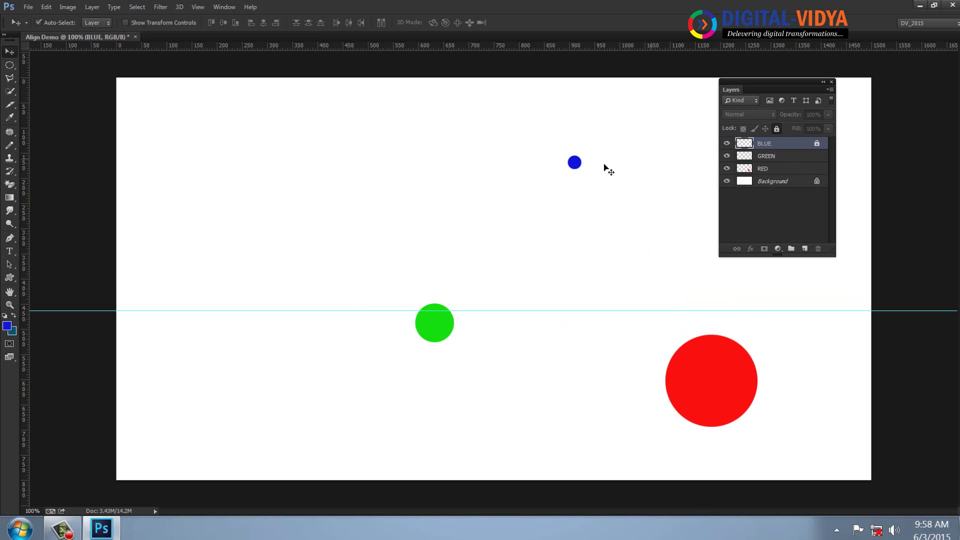
left_click_drag(576, 163, 579, 88)
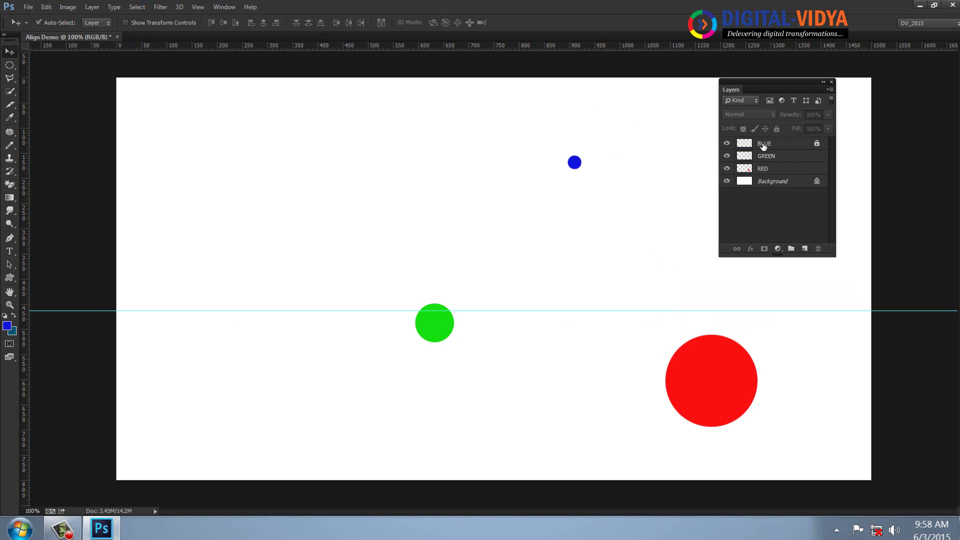
left_click(764, 144)
left_click(776, 129)
Step: Move the blue circle close to the canvas's top edge and raise the green circle above the horizontal guide
left_click_drag(572, 155, 542, 96)
left_click_drag(442, 325, 466, 250)
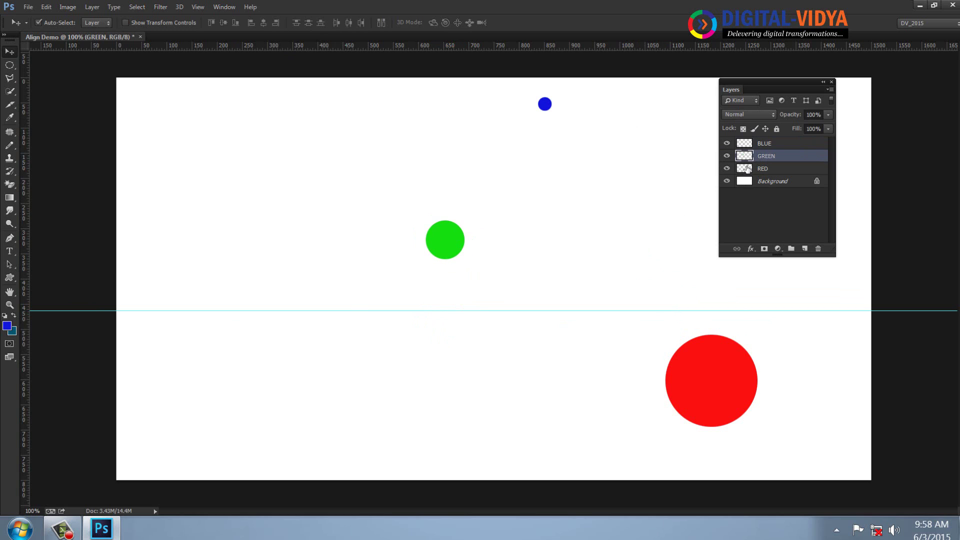
Step: Align the right edges of the three circle layers and check them against a vertical guide at about 1275 px, clear of the Layers panel
left_click(754, 146)
left_click(761, 173, "shift")
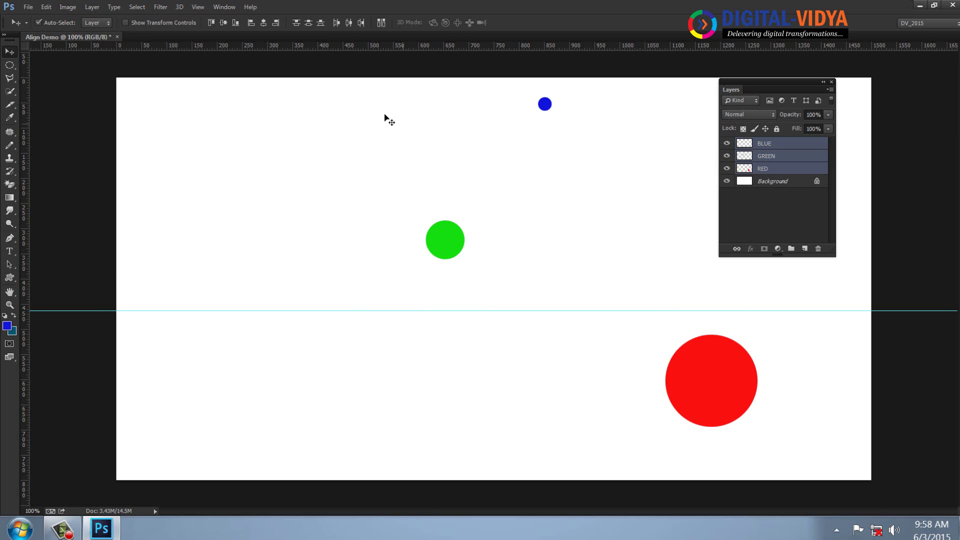
left_click(276, 23)
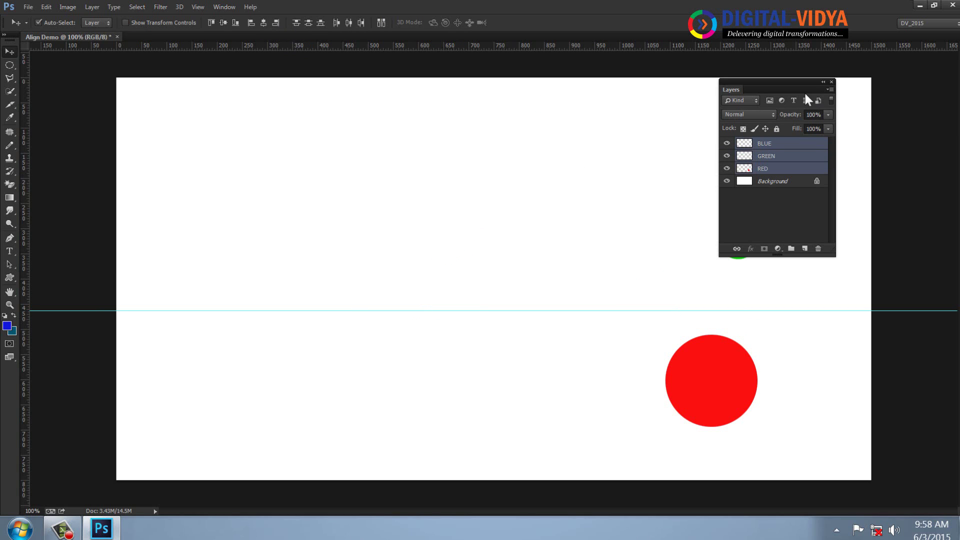
left_click_drag(798, 80, 546, 78)
left_click_drag(25, 198, 758, 215)
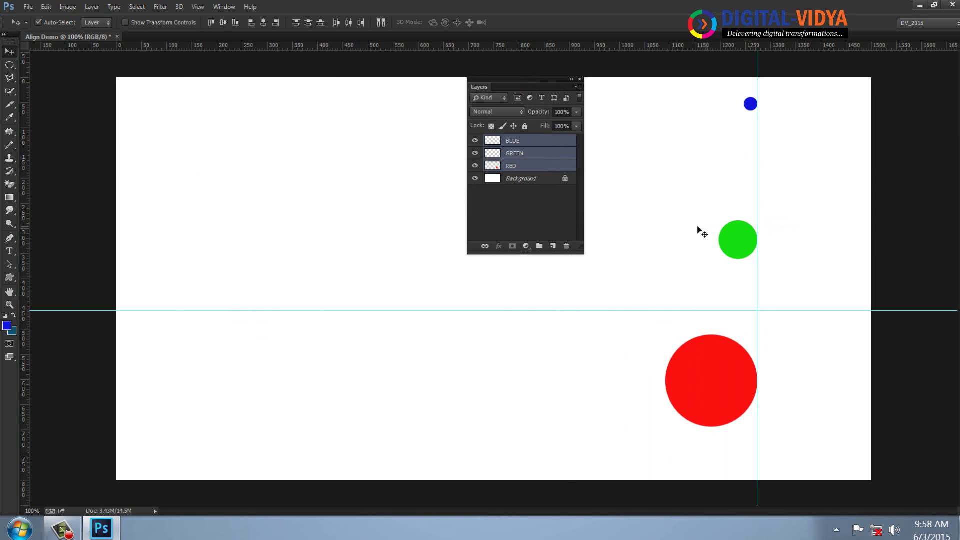
Step: Align the circles' left edges and after that their horizontal centers, marking each alignment with a vertical guide at about 1090 and 1180 px
left_click(251, 22)
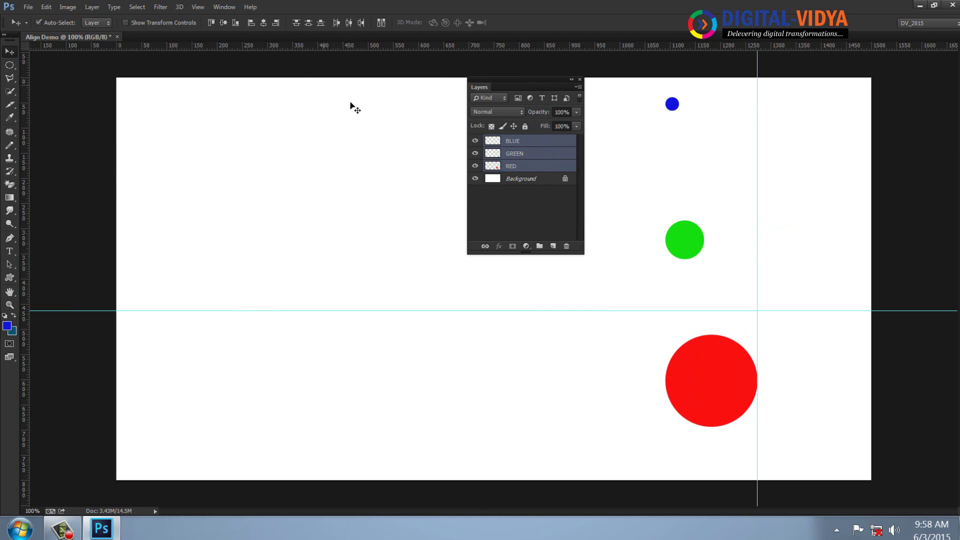
left_click_drag(29, 159, 663, 182)
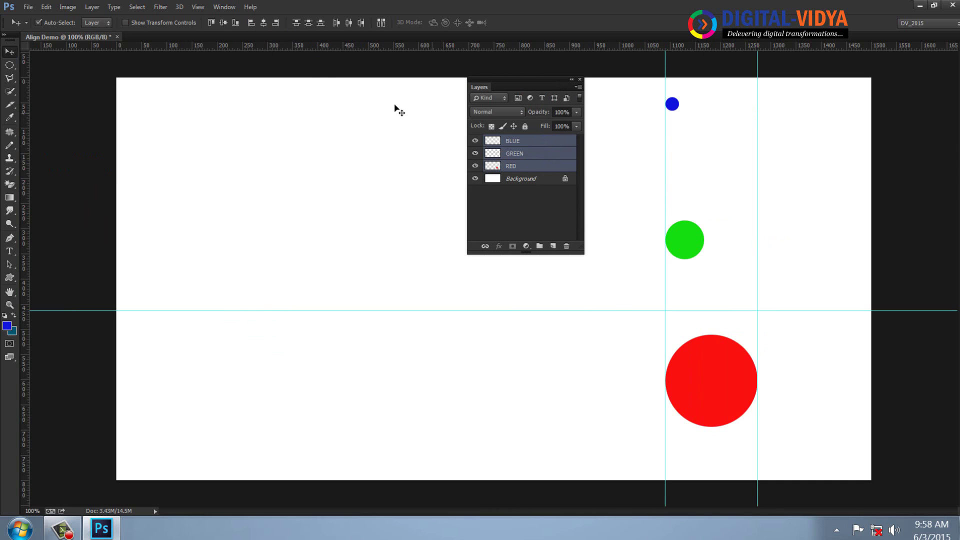
left_click(262, 24)
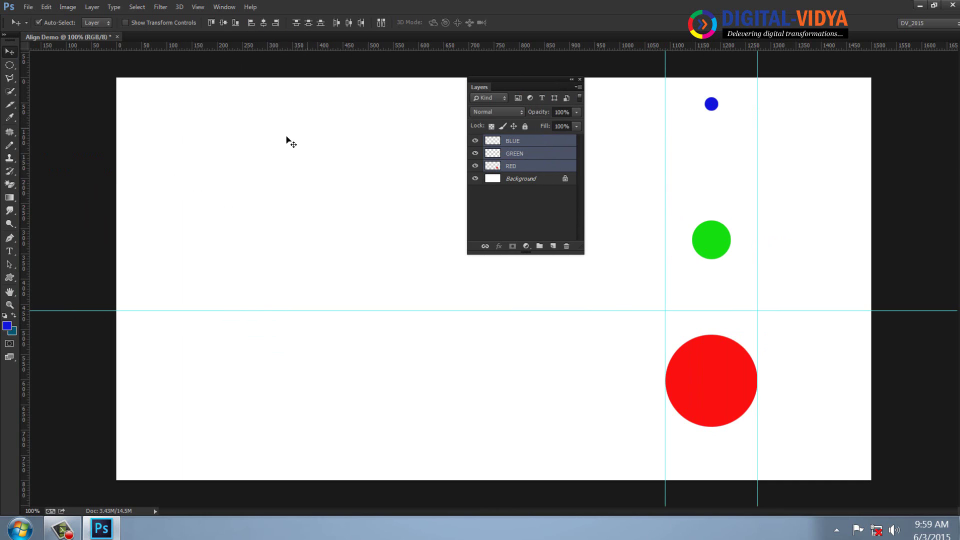
left_click_drag(26, 153, 710, 182)
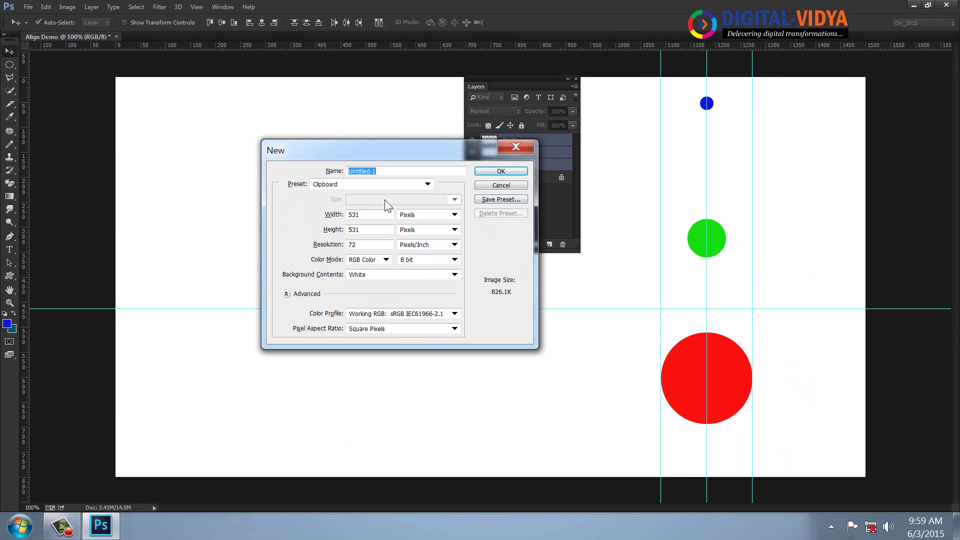
Step: Create a new document from the fit-to-screen preset
left_click(374, 186)
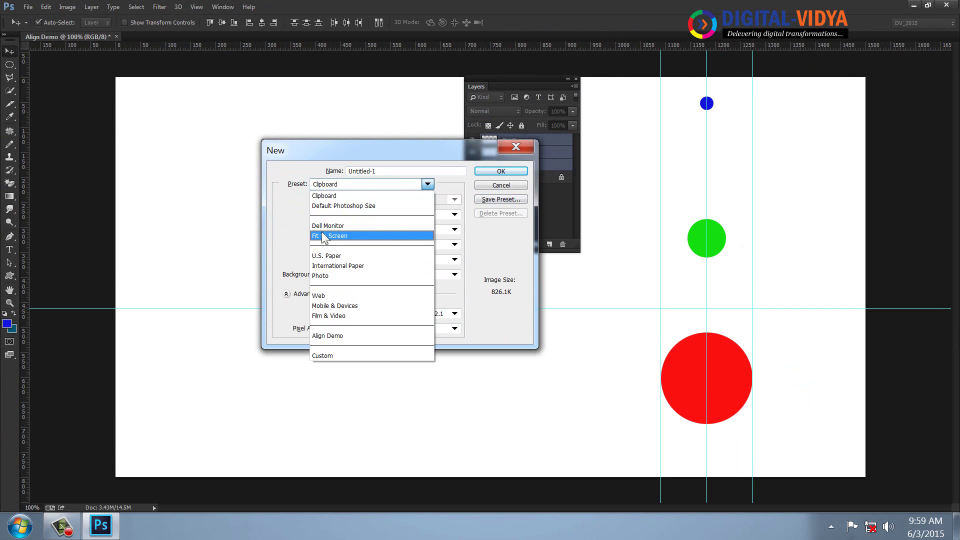
left_click(322, 238)
left_click(511, 171)
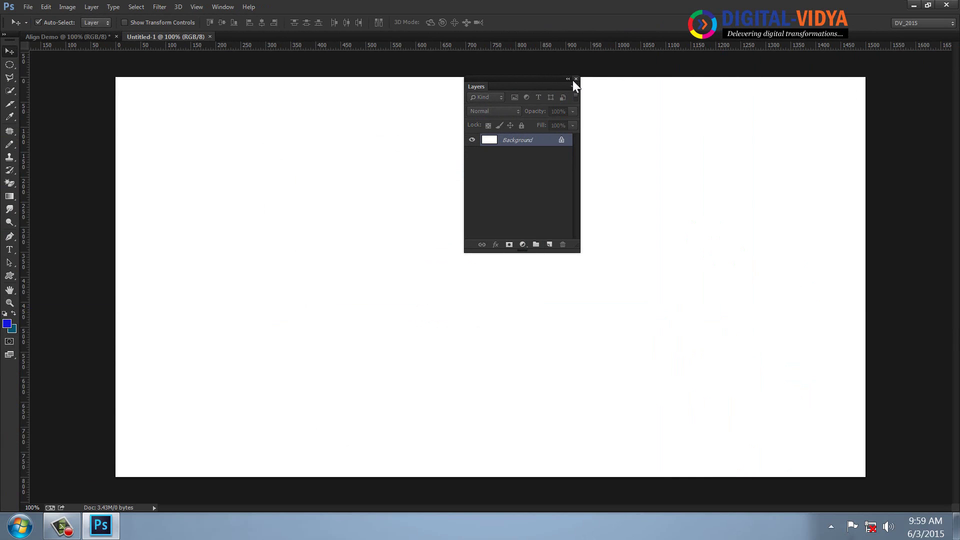
Step: Hide the Layers panel and create a blue circle about 185 px wide on a new layer in the canvas's upper-left area
left_click(576, 79)
left_click(9, 64)
left_click_drag(208, 148, 301, 239)
key("ctrl+shift+n")
key("Return")
key("alt+BackSpace")
key("ctrl+d")
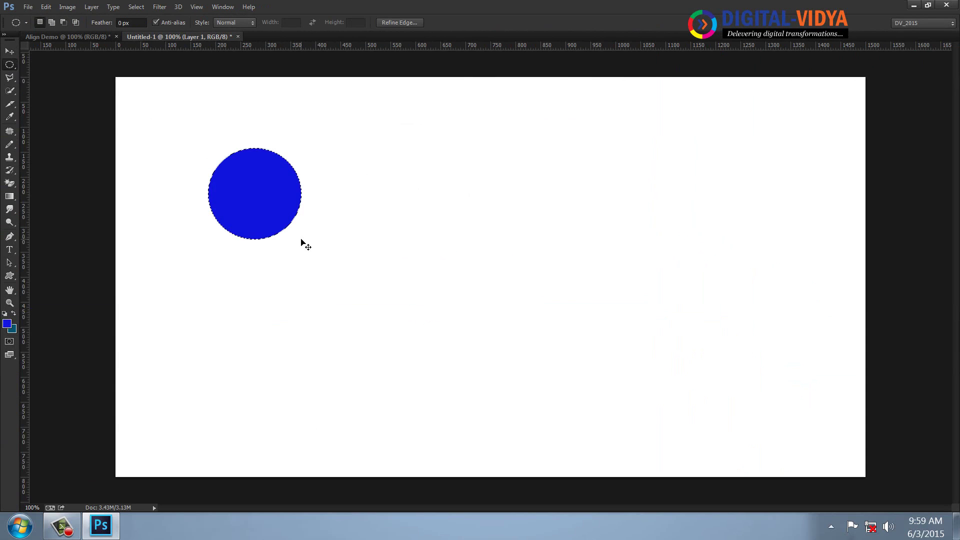
Step: Shift the blue circle slightly and scale it down to about 120 px wide
left_click(9, 51)
left_click_drag(245, 188, 226, 188)
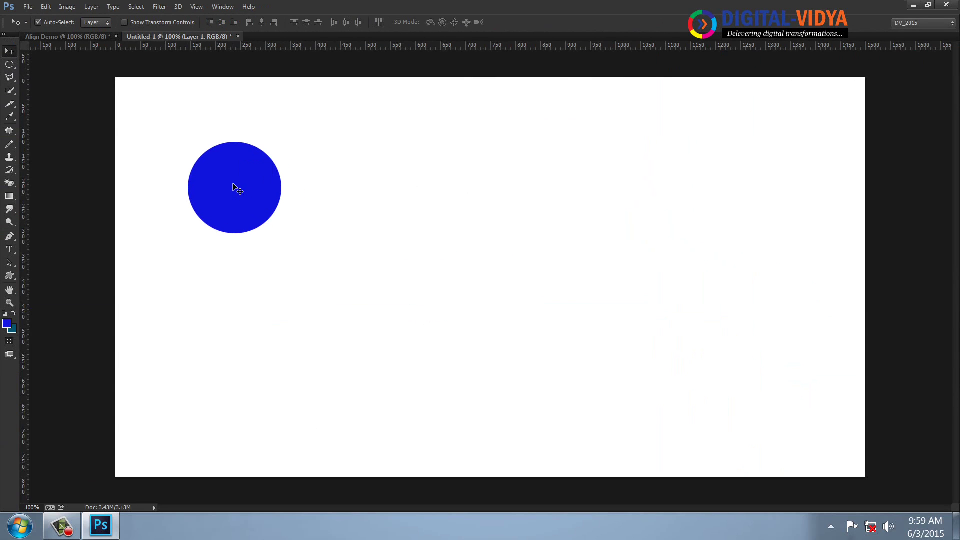
key("ctrl+t")
left_click_drag(286, 147, 268, 196)
key("Return")
Step: Center the circle layer horizontally and vertically on the Background layer, with the Layers panel shown and moved clear of the circle
key("F7")
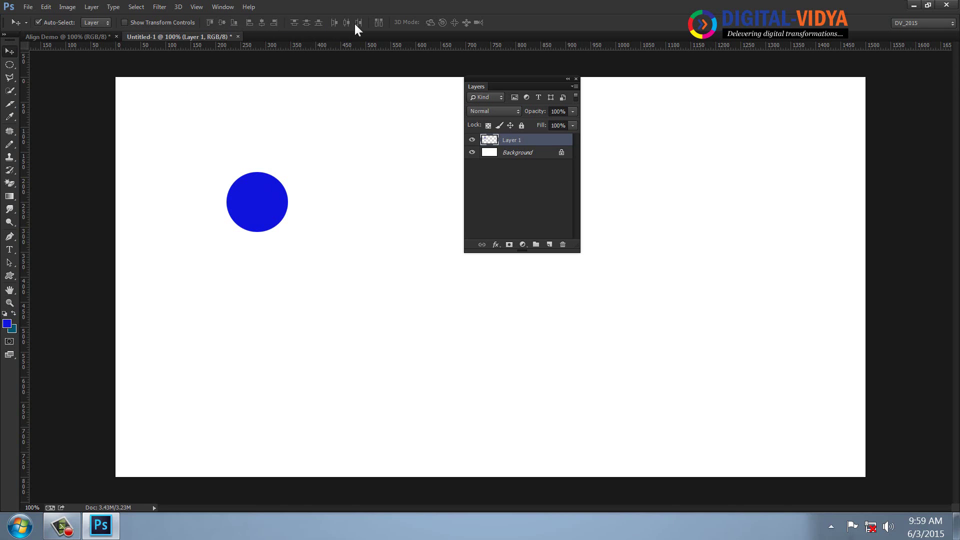
left_click(519, 153, "shift")
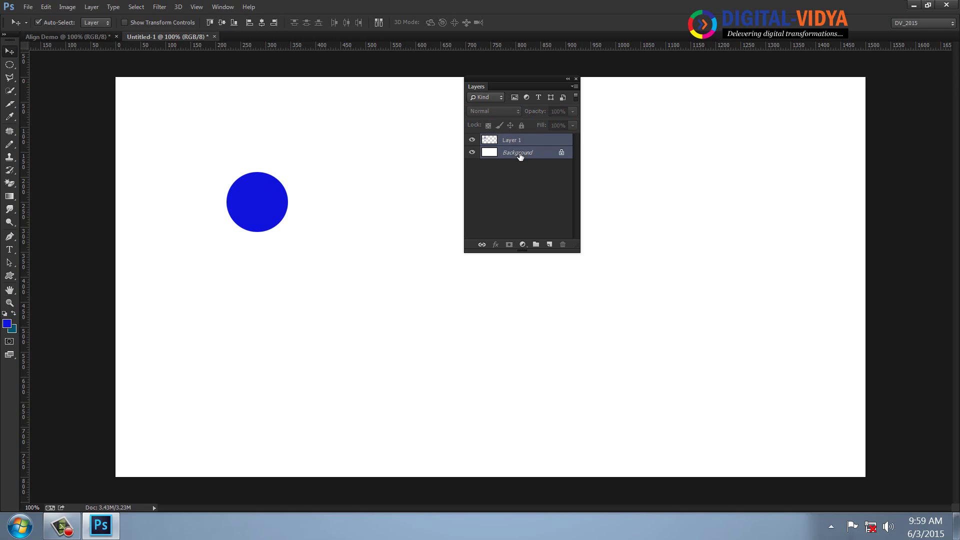
left_click(262, 23)
left_click(221, 22)
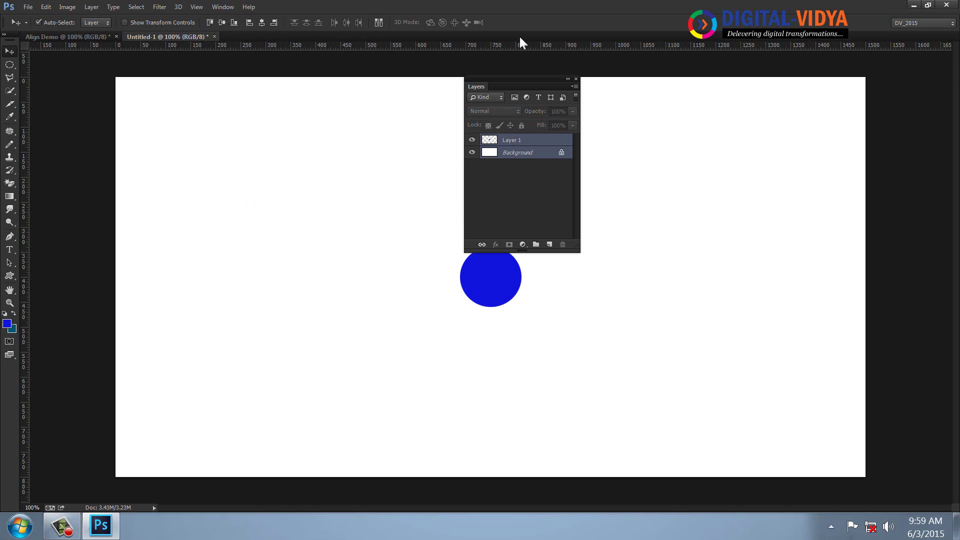
left_click_drag(476, 80, 608, 78)
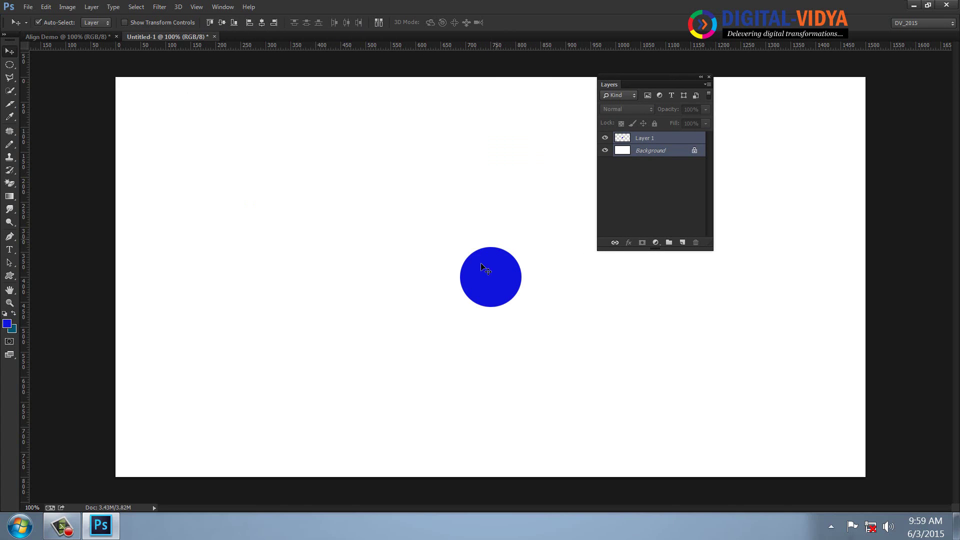
Step: Delete the Background layer and move the blue circle off-center to about 600 px across and 290 px down
left_click(642, 153)
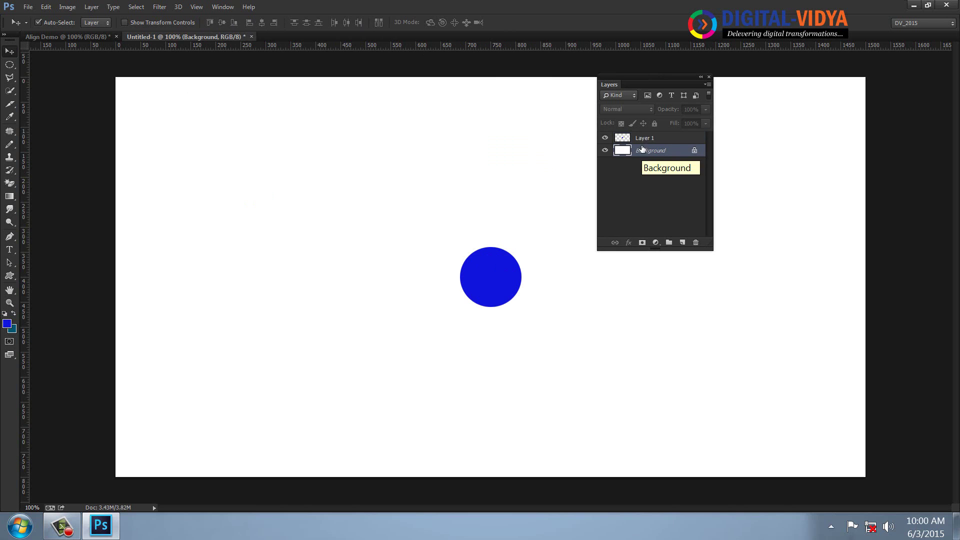
left_click(643, 138)
left_click_drag(516, 269, 300, 134)
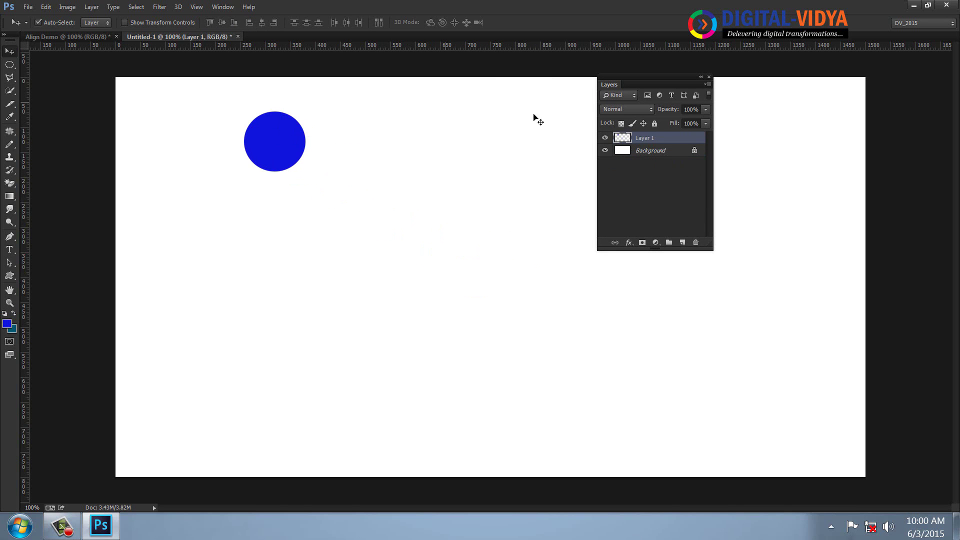
left_click(640, 151)
key("Delete")
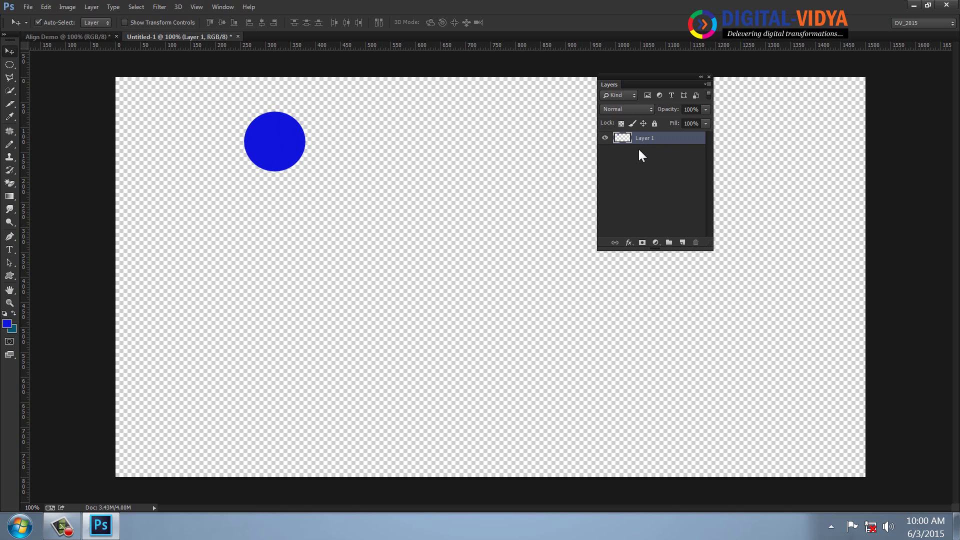
left_click_drag(273, 160, 321, 167)
left_click_drag(377, 215, 413, 240)
Step: Add a new layer filled with the default white background color and place it beneath the circle layer
left_click(683, 243)
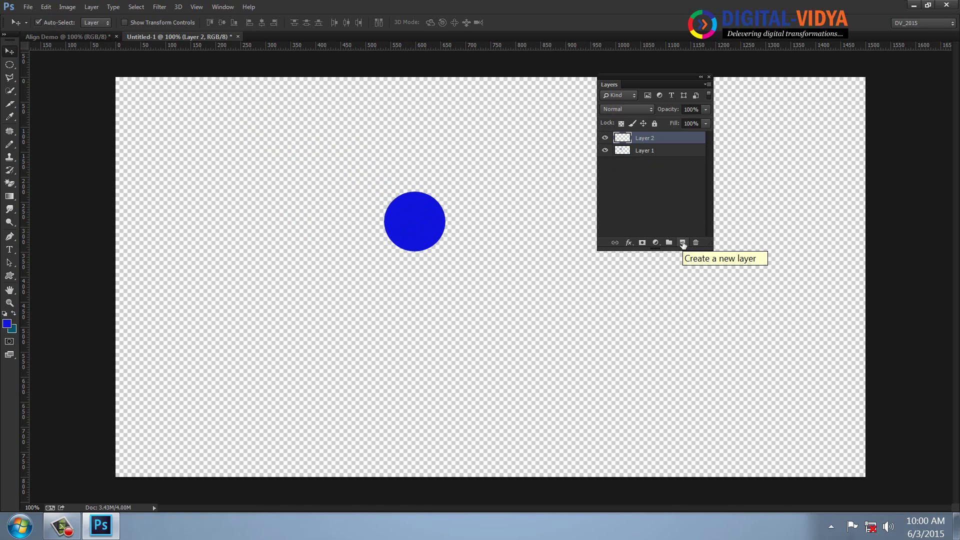
key("d")
key("ctrl+BackSpace")
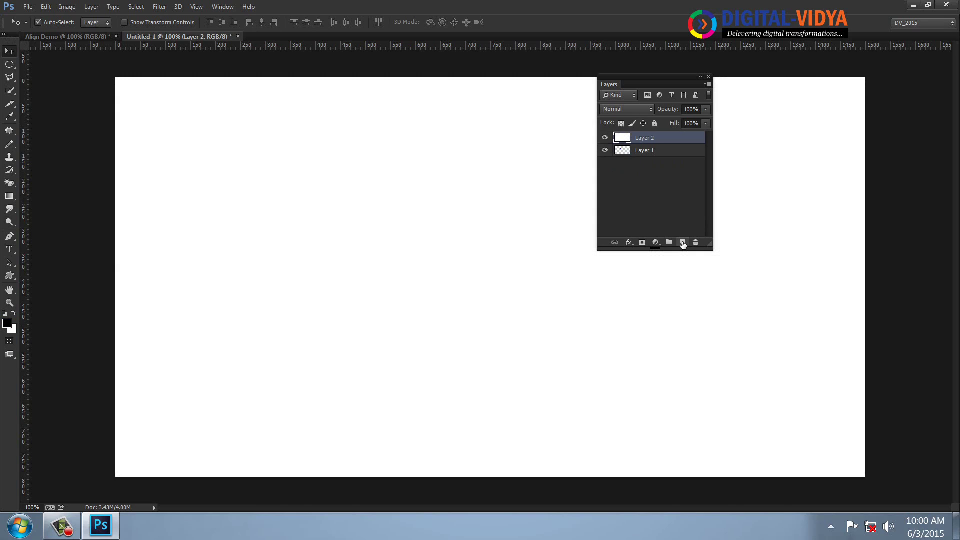
left_click_drag(631, 156, 642, 136)
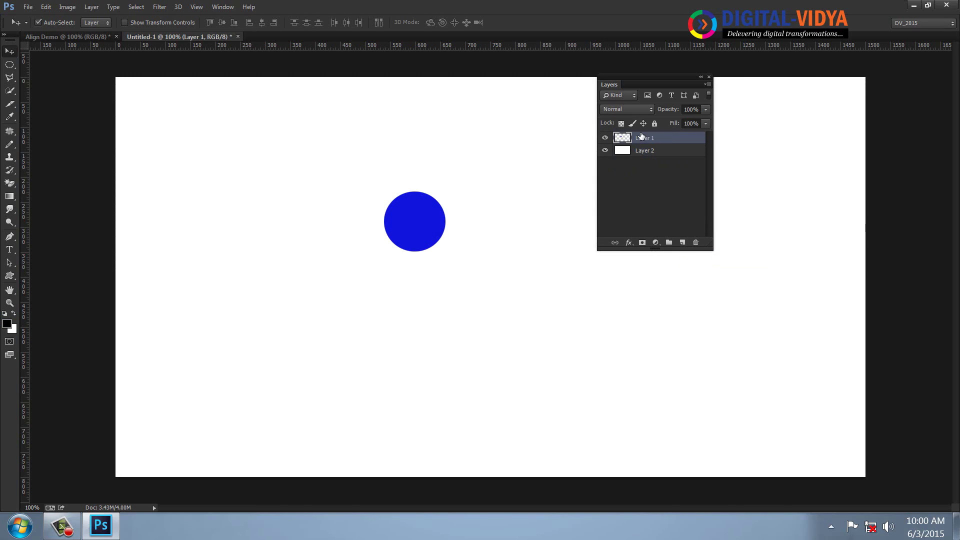
Step: Align the vertical and horizontal centers of the circle layer and the white layer
left_click(645, 155, "shift")
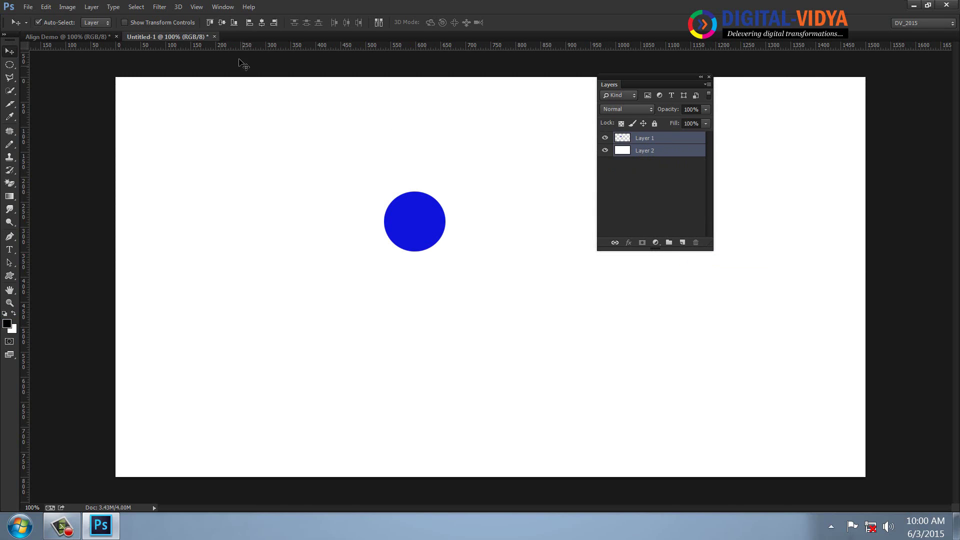
left_click(221, 23)
left_click(261, 23)
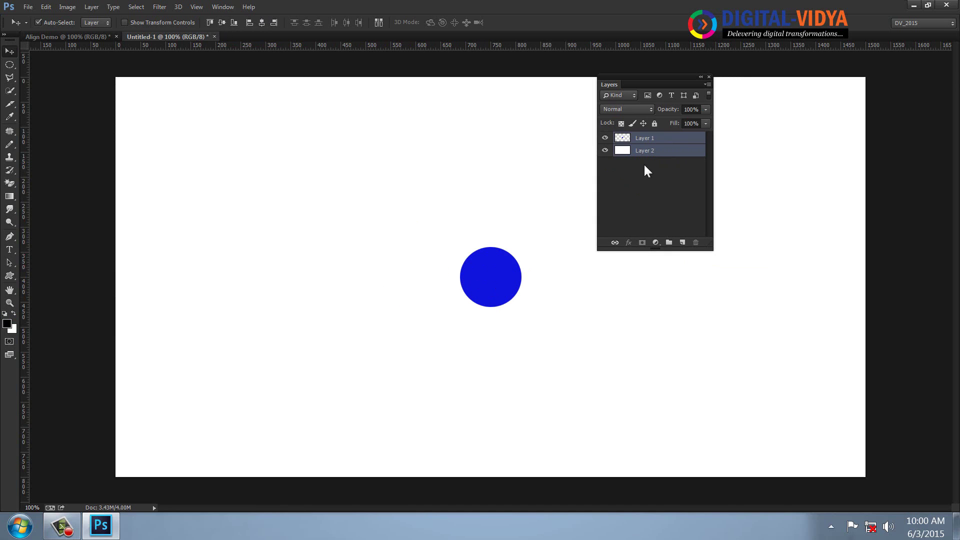
Step: Delete the white layer, move the circle to the upper left and center it both ways on a selection of the whole canvas
left_click(646, 151)
key("Delete")
left_click_drag(514, 276, 298, 169)
key("ctrl+a")
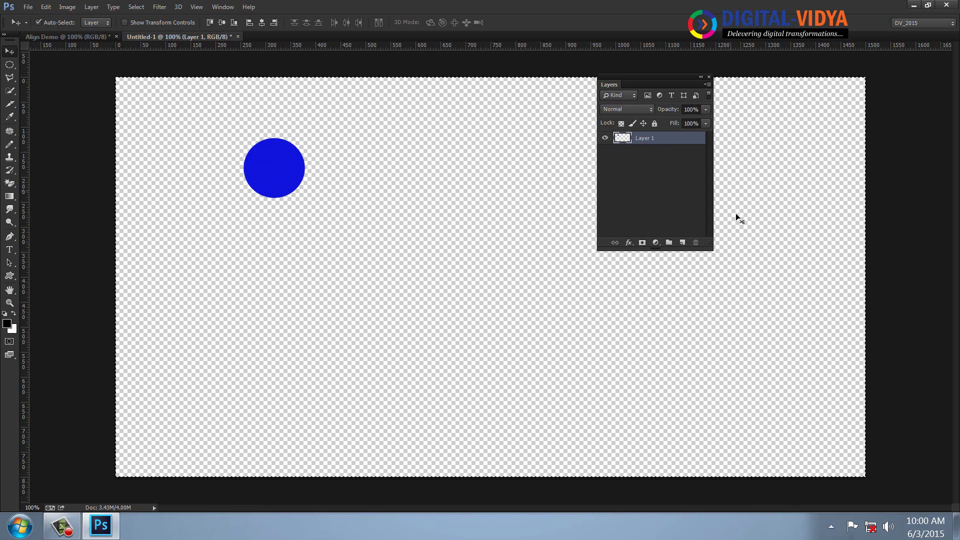
left_click(221, 22)
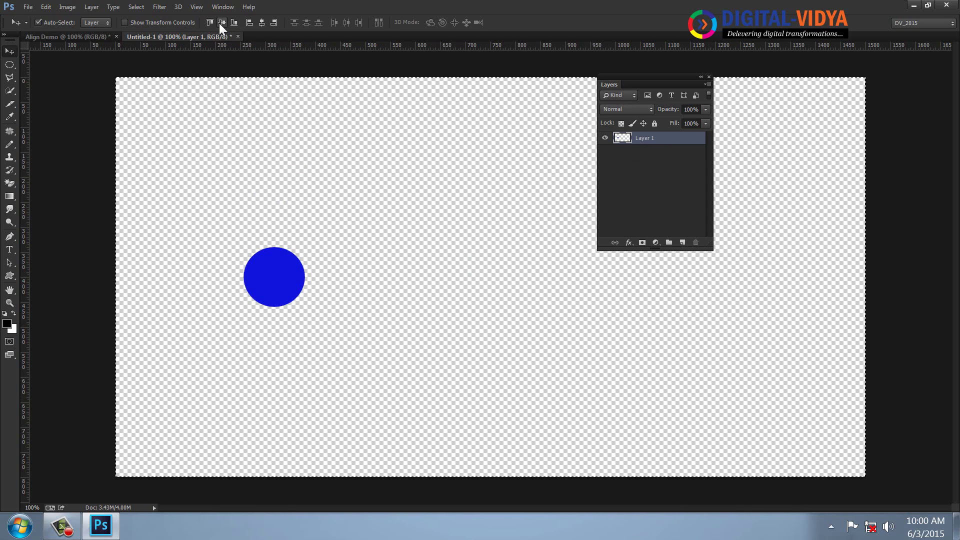
left_click(261, 23)
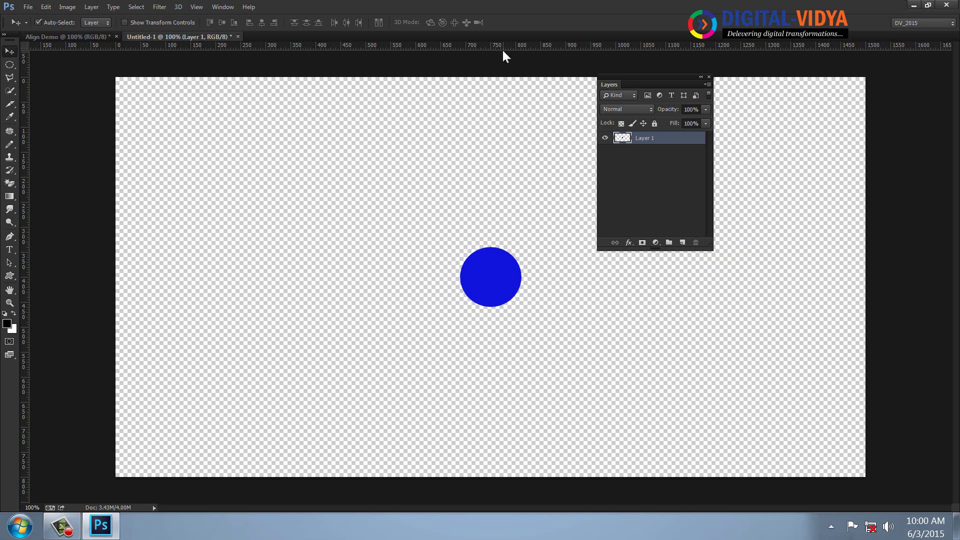
Step: Add another white-filled layer beneath the centered circle layer and select both layers
left_click(681, 243)
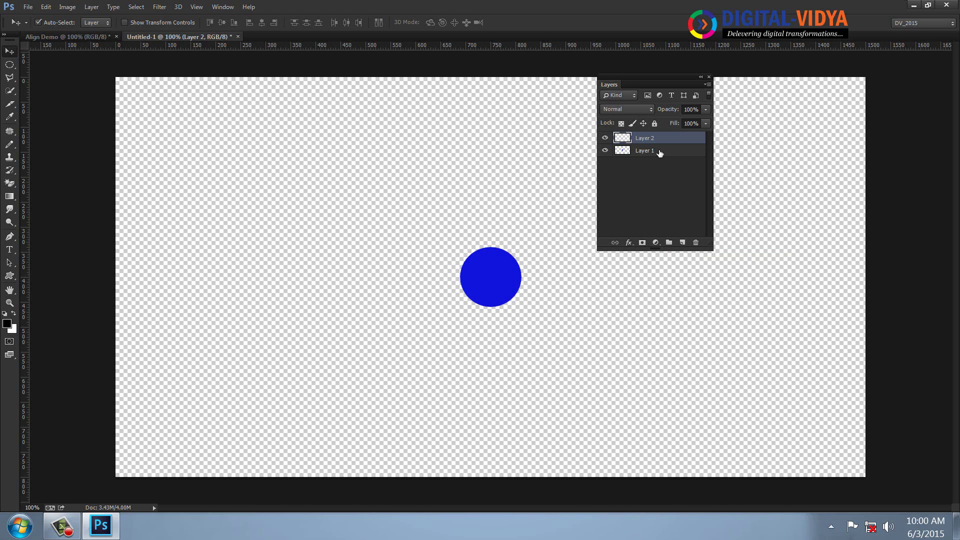
left_click(657, 153)
left_click(657, 138)
key("ctrl+BackSpace")
left_click_drag(655, 150, 644, 131)
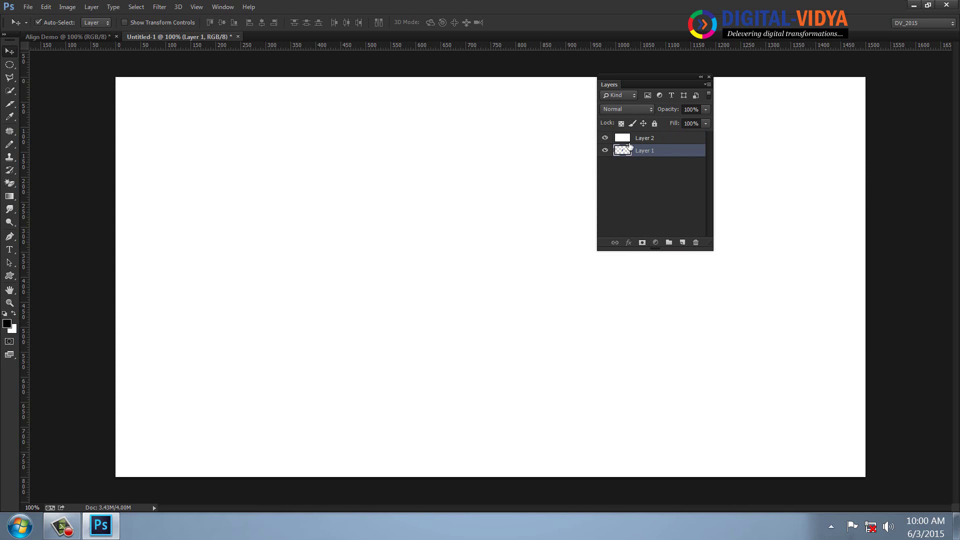
left_click(635, 152, "shift")
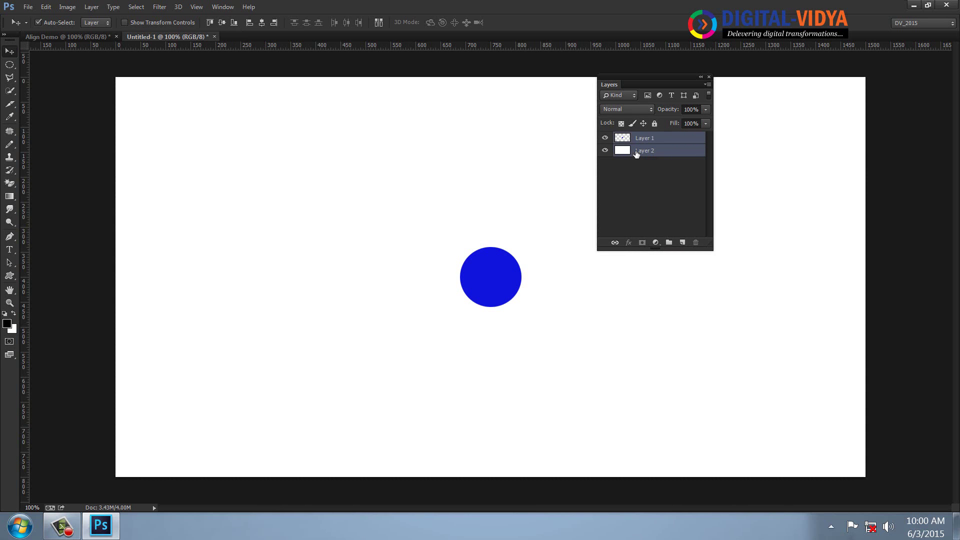